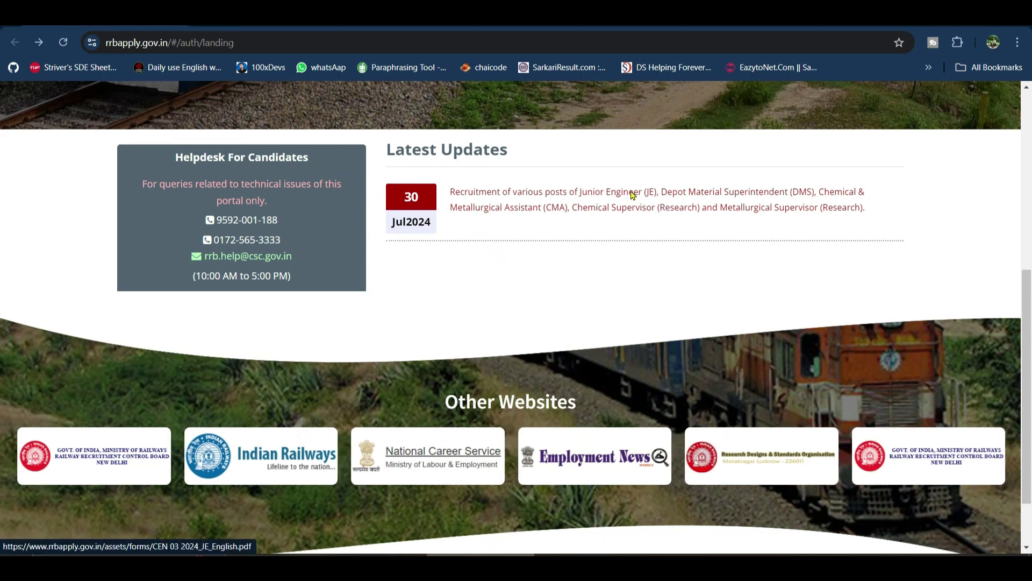
# Step: Open the 30 Jul 2024 recruitment notice from the latest updates, look at its cover page and return to the landing page
pyautogui.click(633, 196)
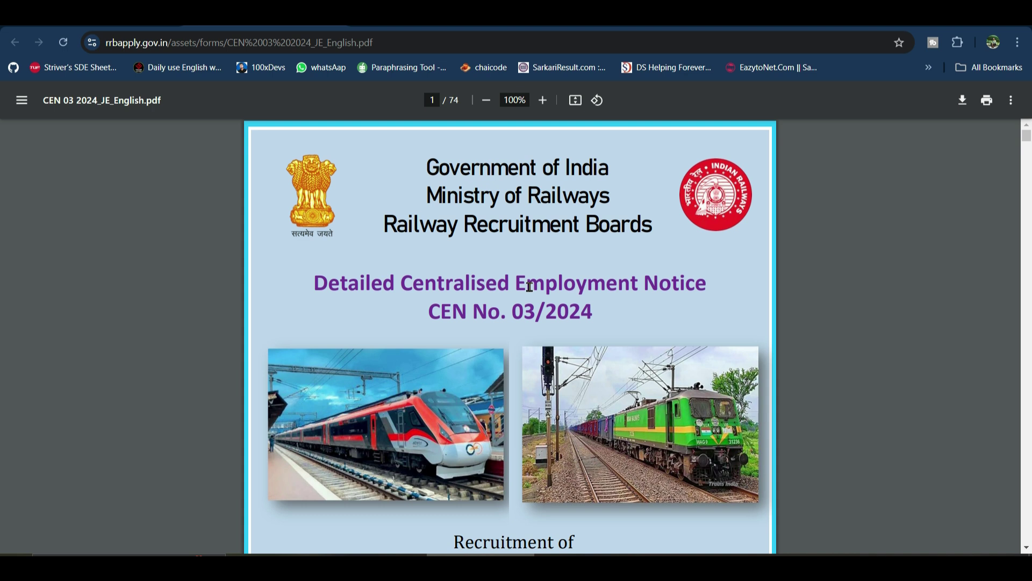
pyautogui.click(169, 27)
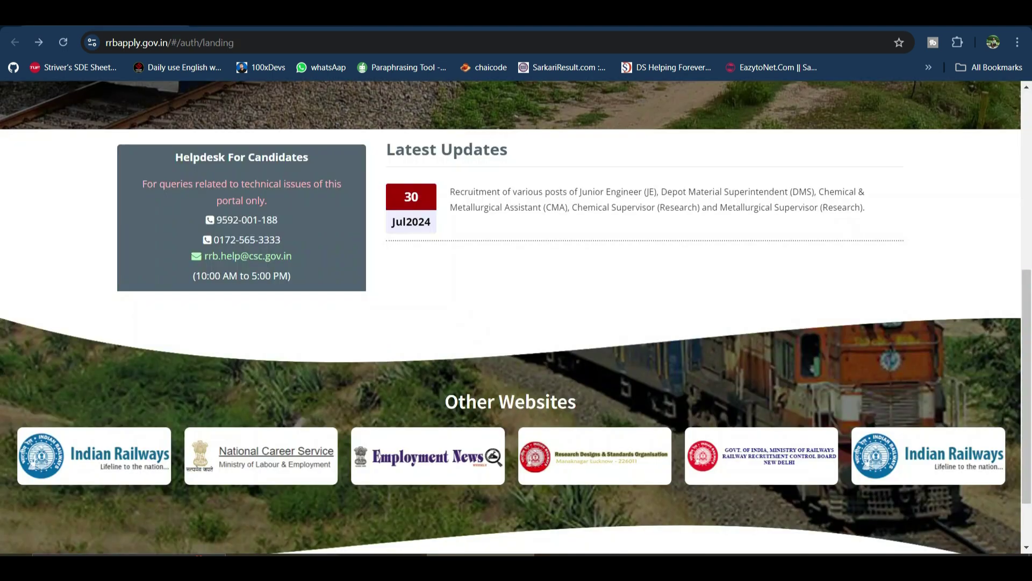
pyautogui.scroll(7, 360, 271)
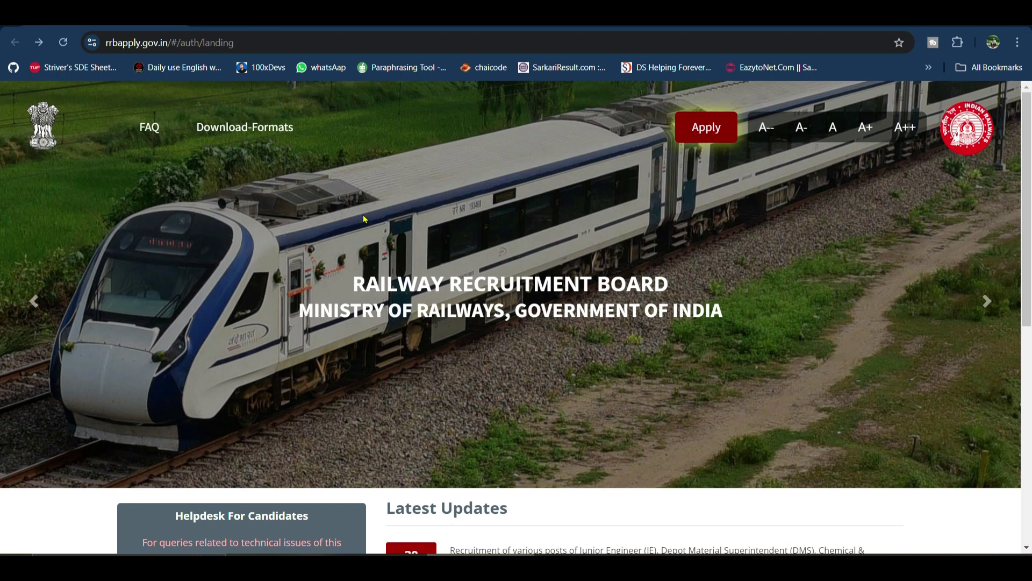
pyautogui.click(264, 31)
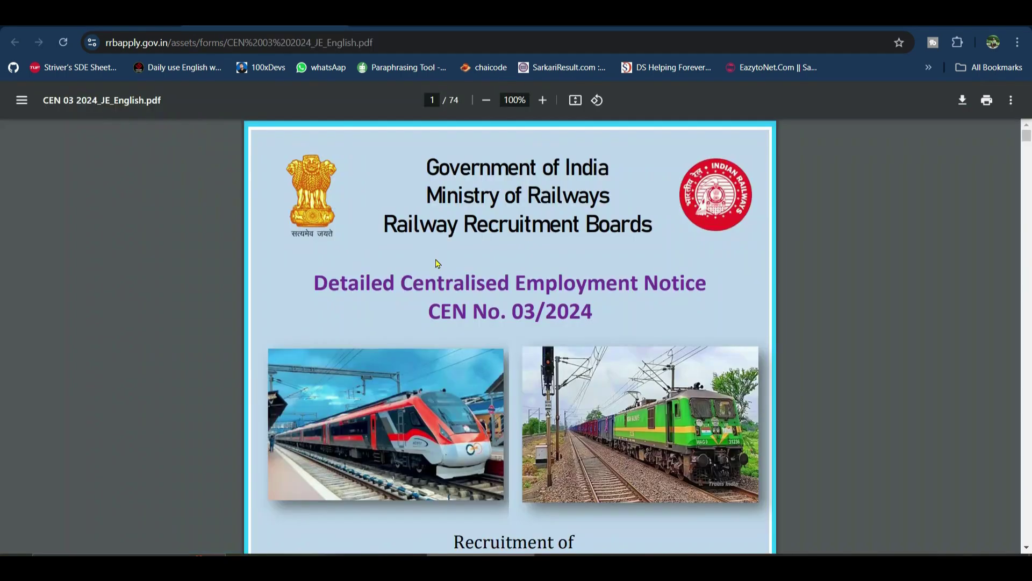
pyautogui.scroll(-6, 478, 337)
pyautogui.scroll(6, 478, 337)
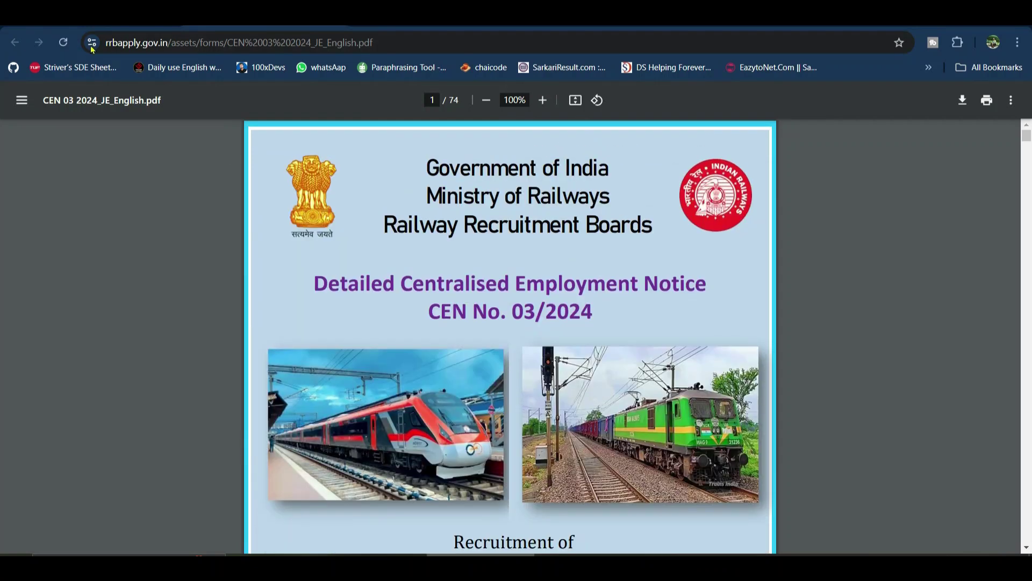
pyautogui.click(96, 27)
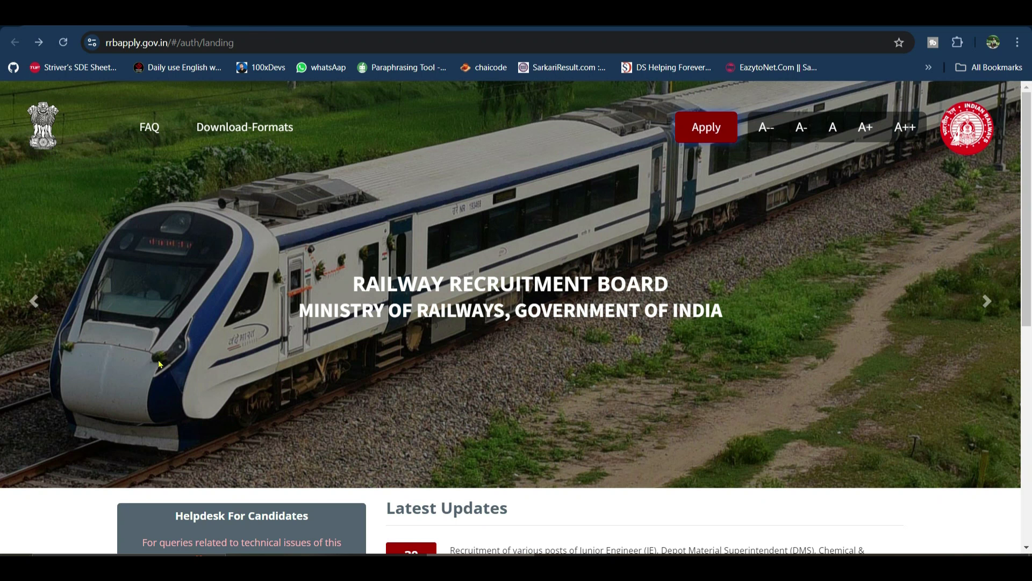
# Step: View the sign-in page for applicants who already have an account and return to the landing page
pyautogui.click(690, 133)
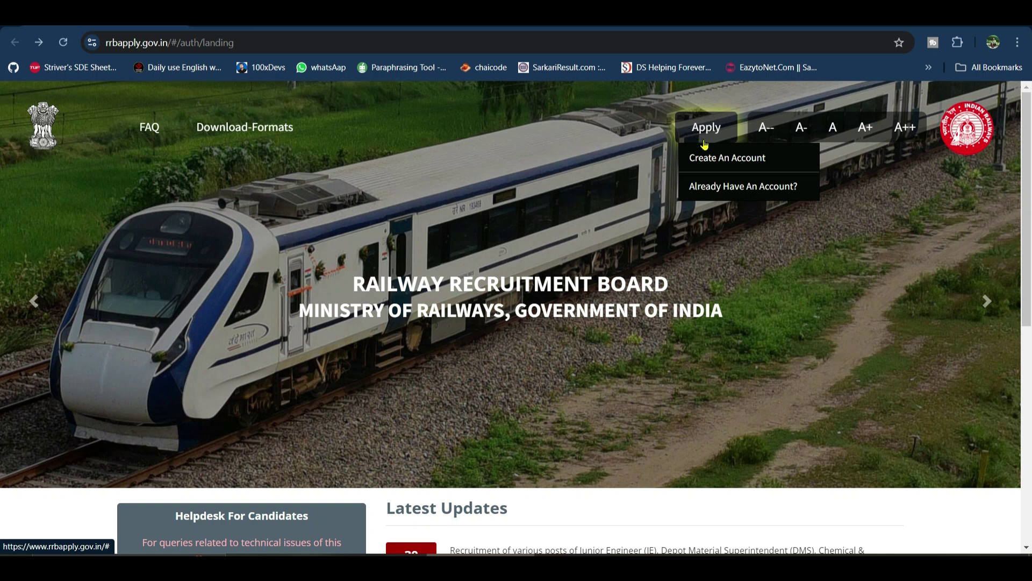
pyautogui.click(706, 157)
pyautogui.moveTo(698, 135)
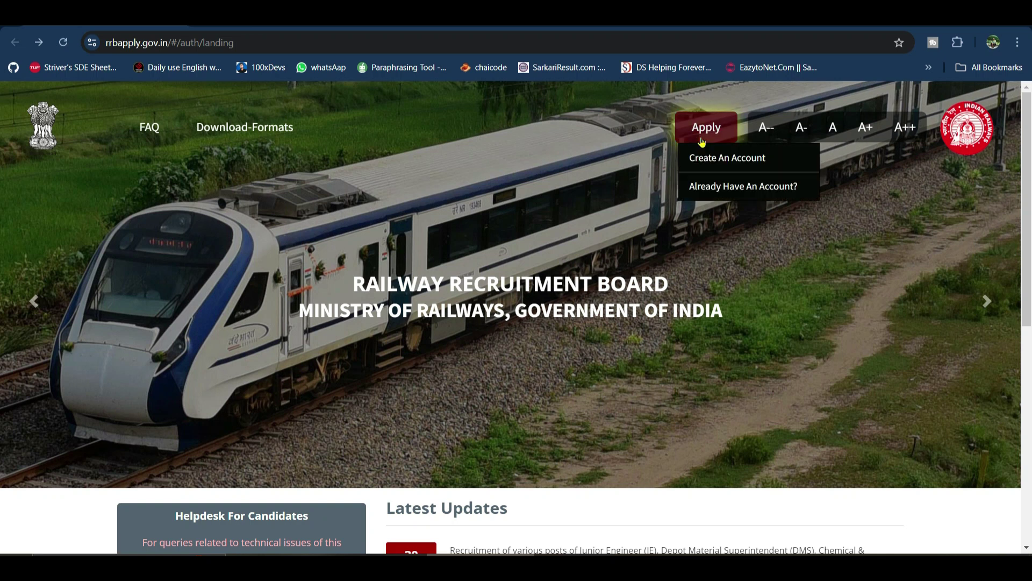
pyautogui.click(780, 187)
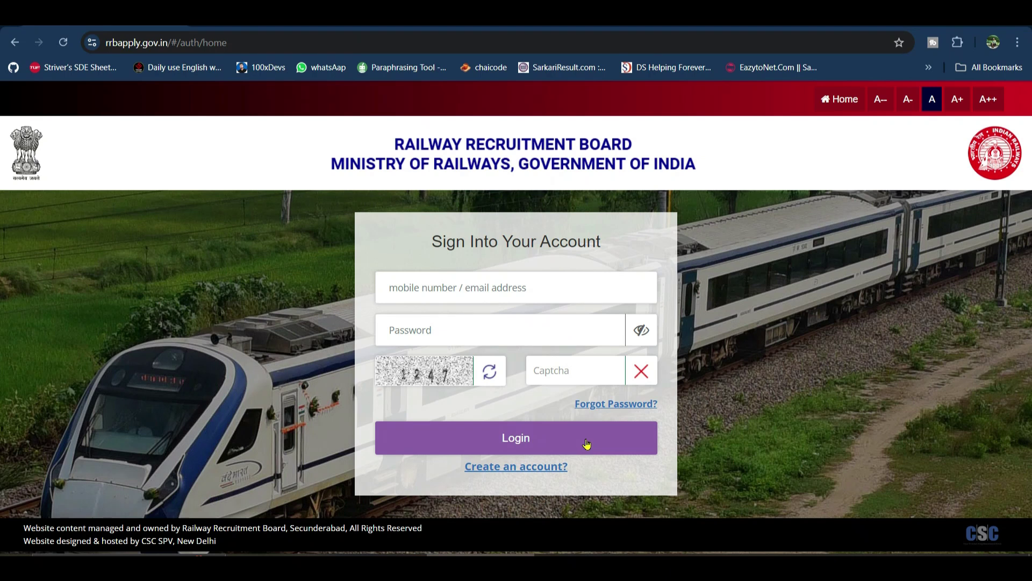
pyautogui.click(15, 41)
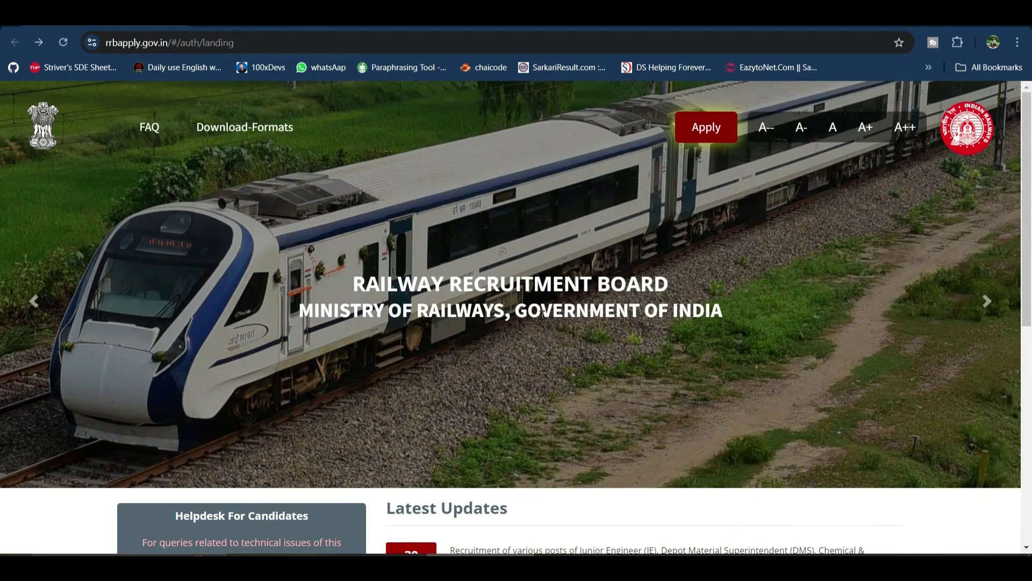
# Step: Open the form for creating a new applicant account, dismiss its note and look over the required fields
pyautogui.click(710, 137)
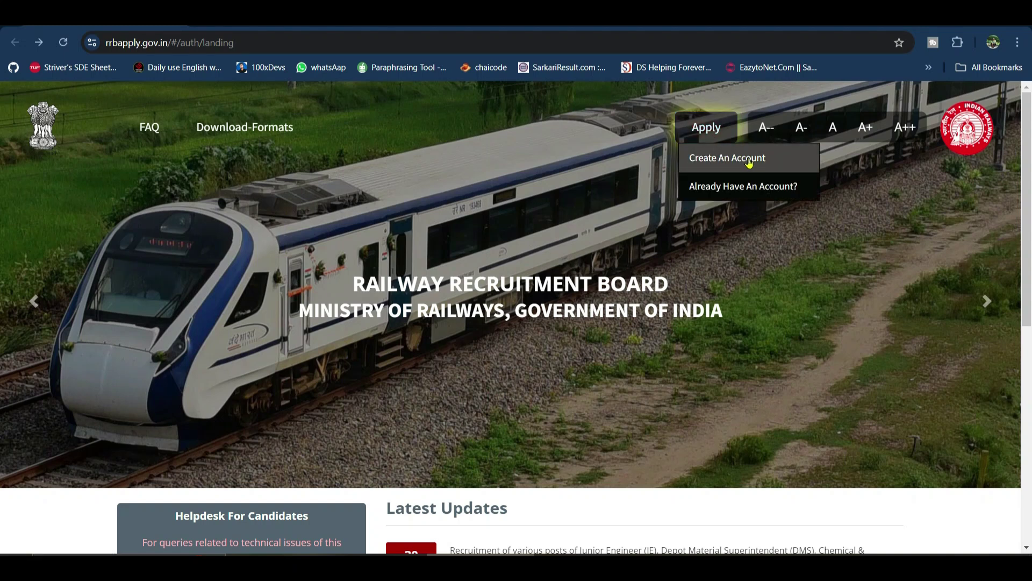
pyautogui.click(791, 164)
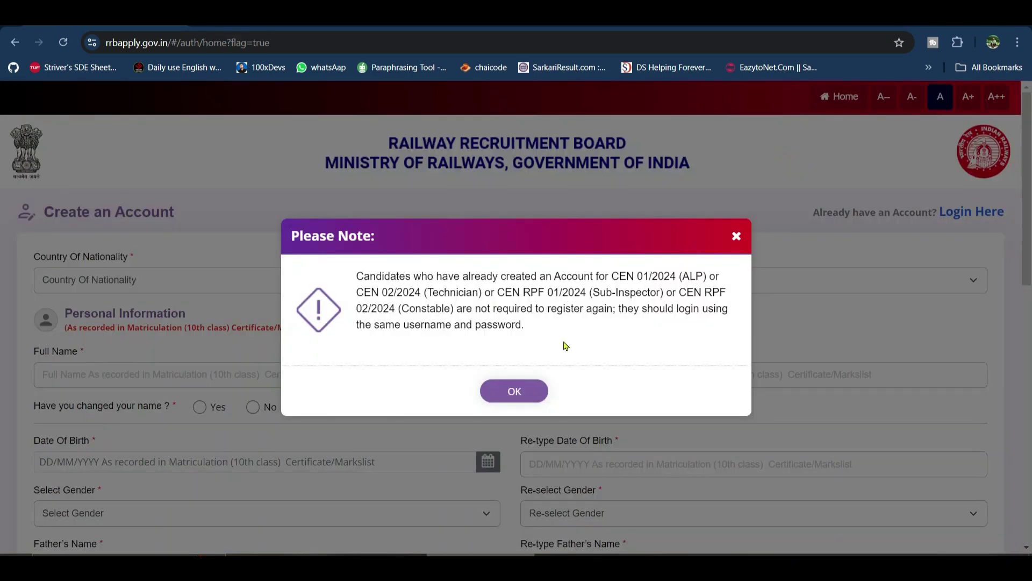
pyautogui.click(532, 391)
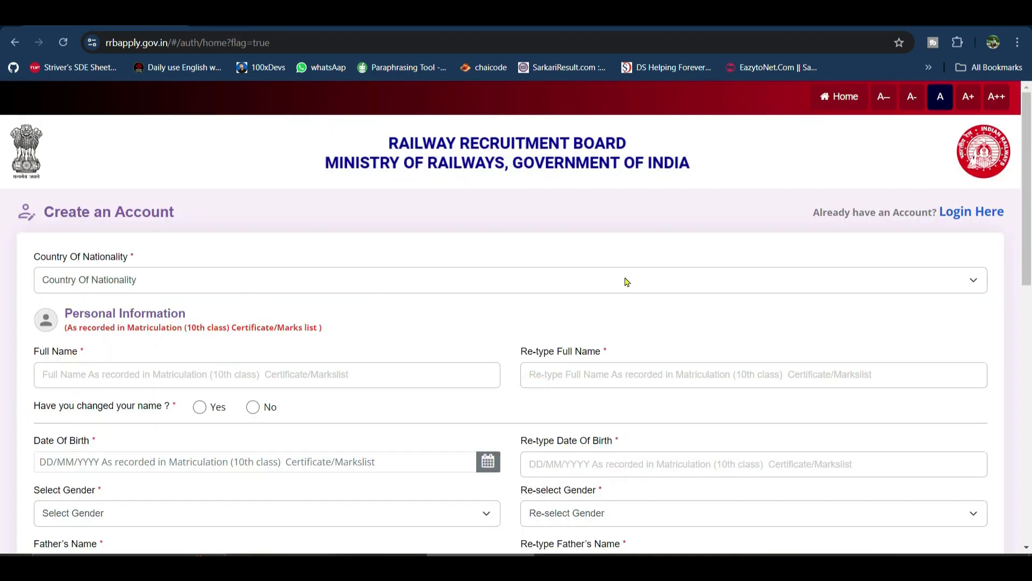
pyautogui.scroll(-15, 729, 312)
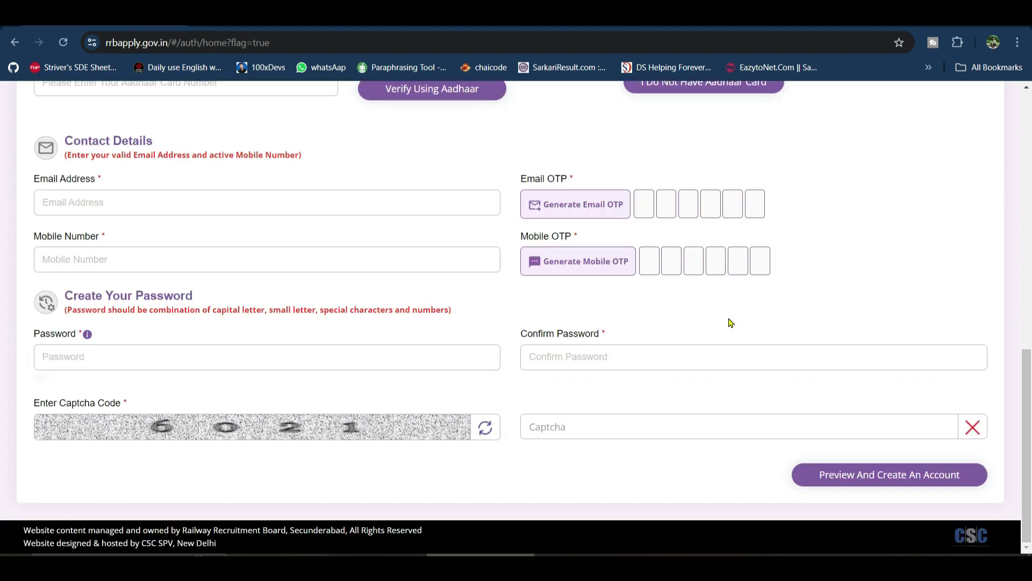
pyautogui.scroll(15, 729, 321)
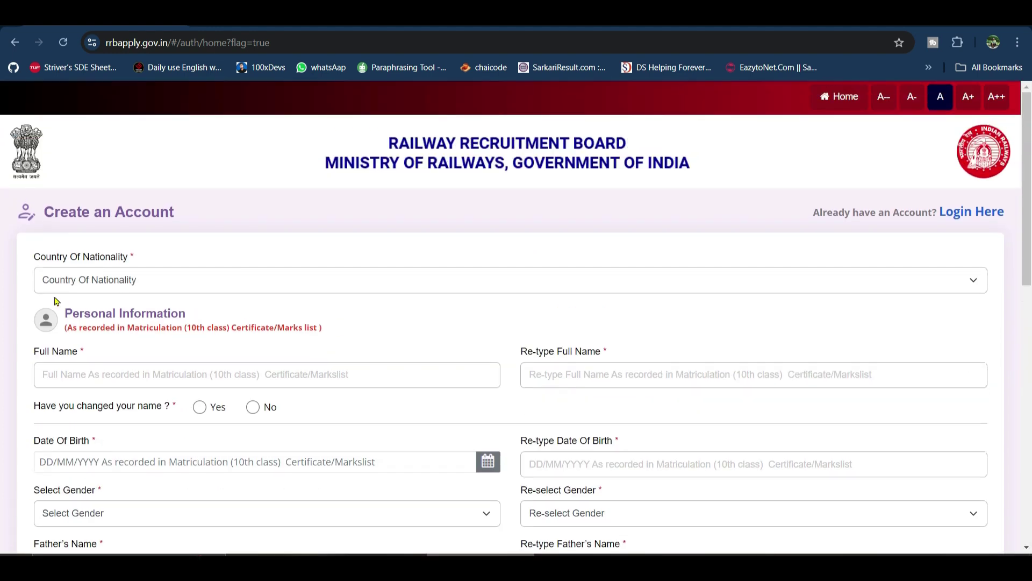
# Step: Fill in India as country of nationality, No for a changed name and Male as gender
pyautogui.click(127, 280)
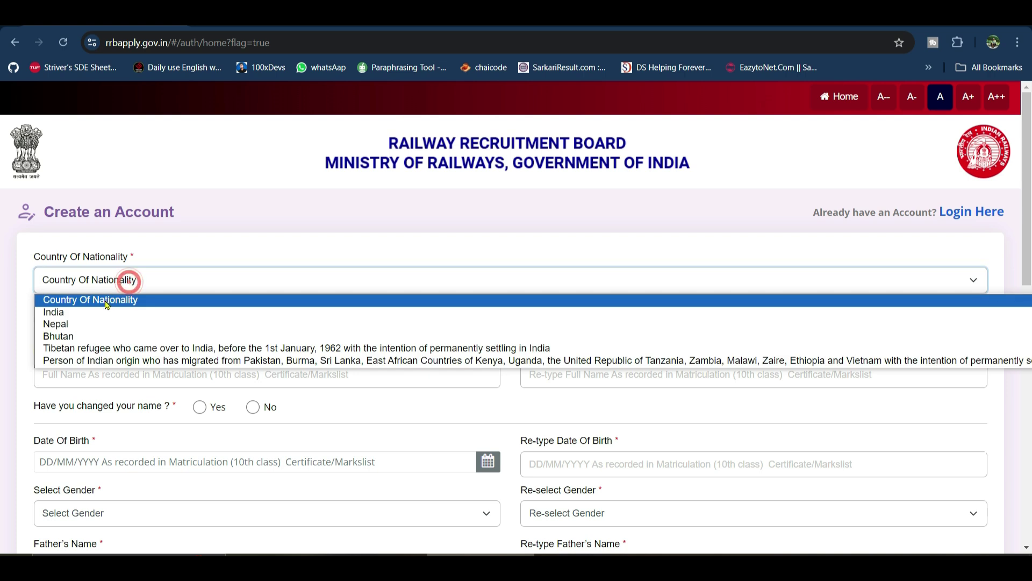
pyautogui.click(68, 316)
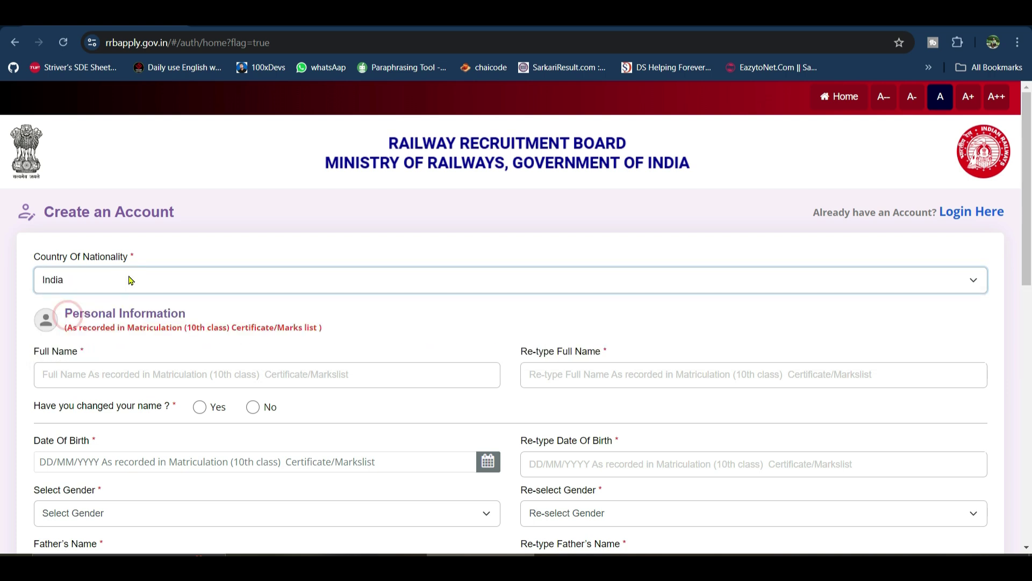
pyautogui.scroll(-3, 158, 312)
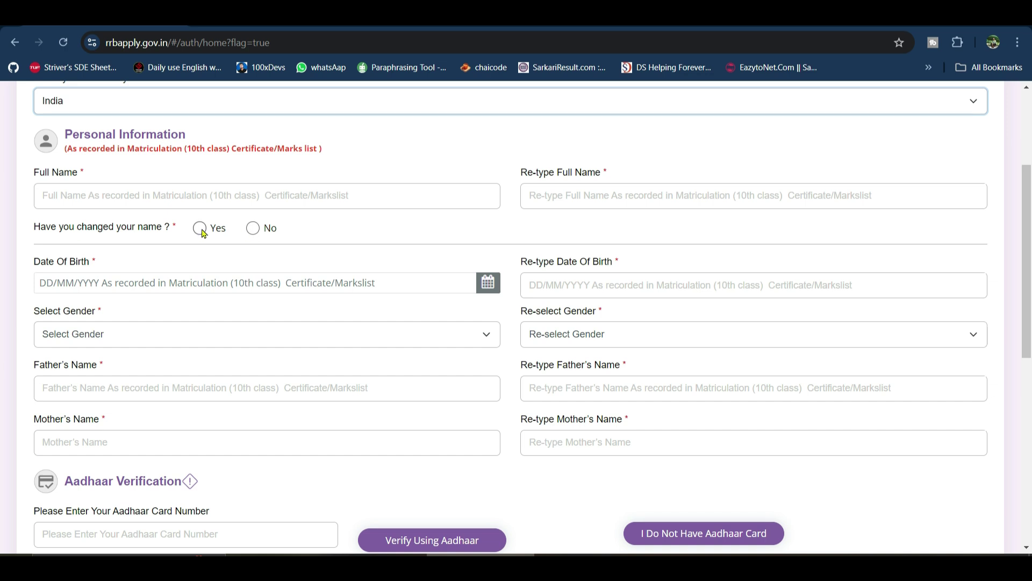
pyautogui.click(252, 229)
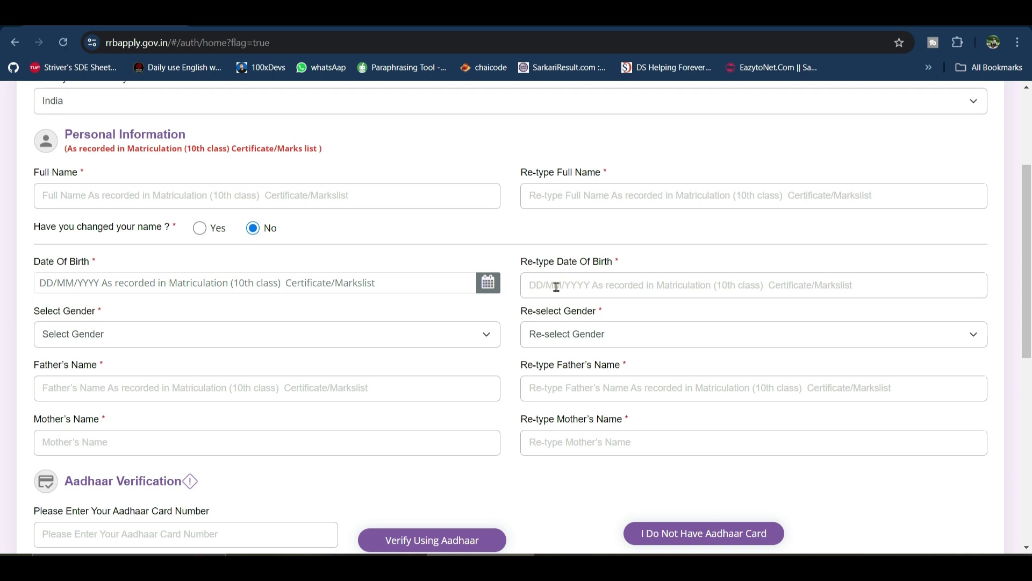
pyautogui.click(104, 337)
pyautogui.click(100, 366)
pyautogui.scroll(-3, 77, 263)
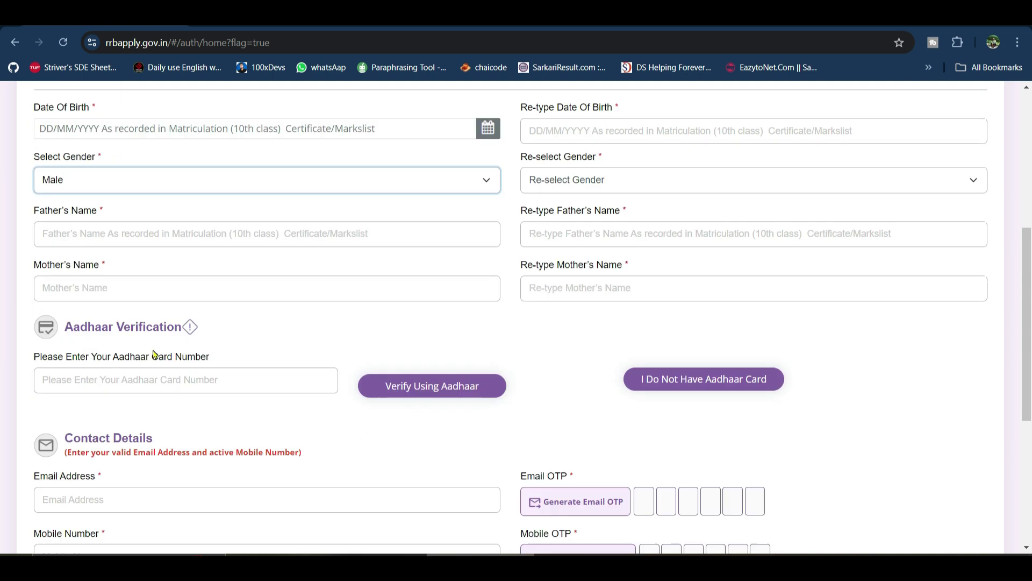
pyautogui.click(165, 213)
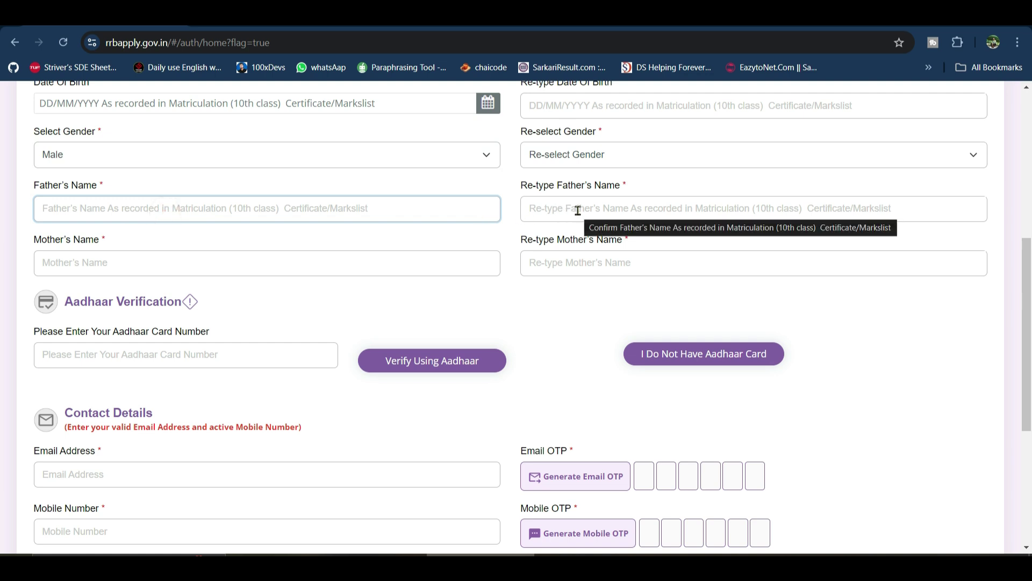
pyautogui.click(578, 210)
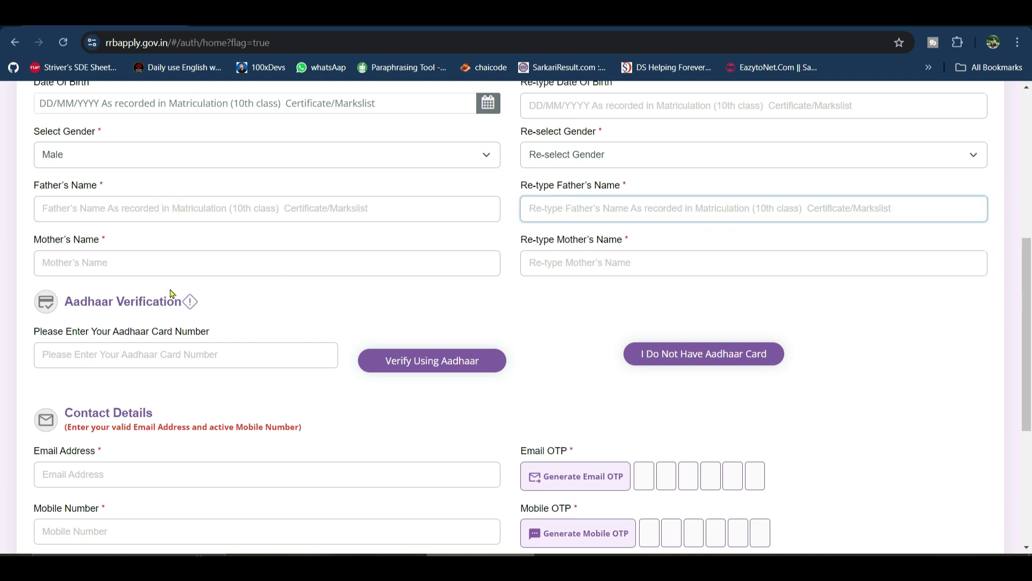
pyautogui.click(560, 263)
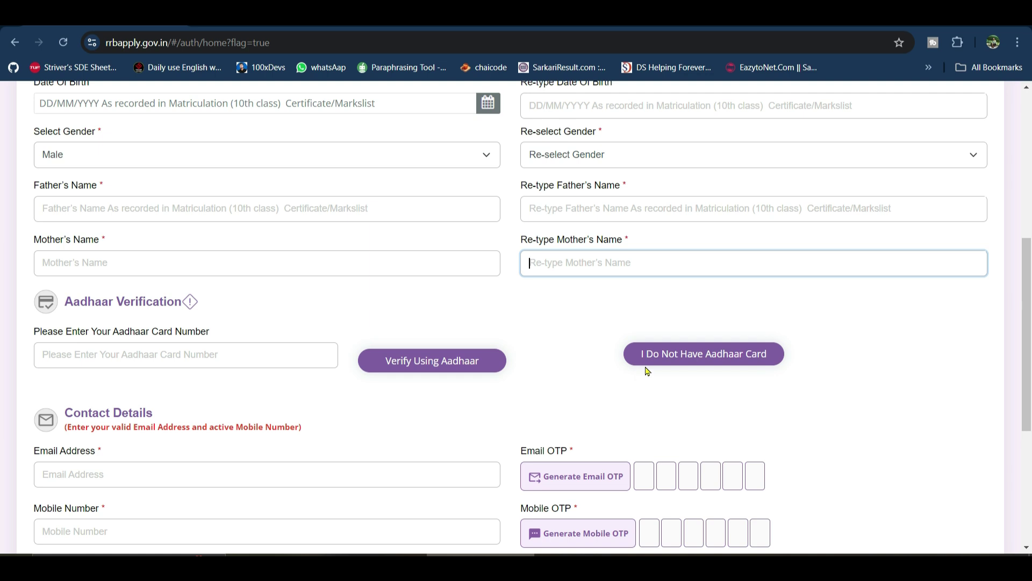
# Step: Declare not having an Aadhaar card and view the list of accepted proofs of ID
pyautogui.click(728, 359)
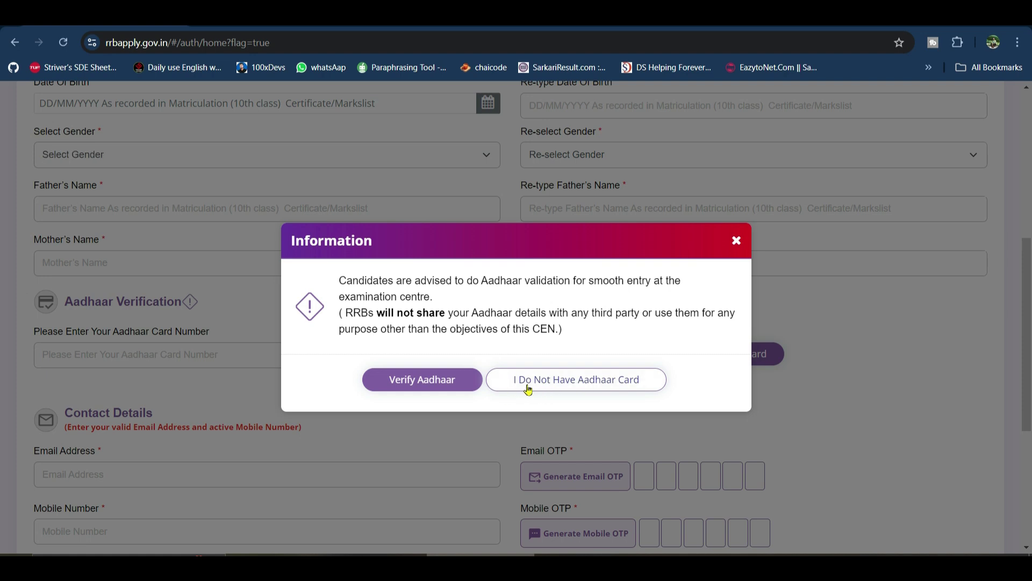
pyautogui.click(626, 386)
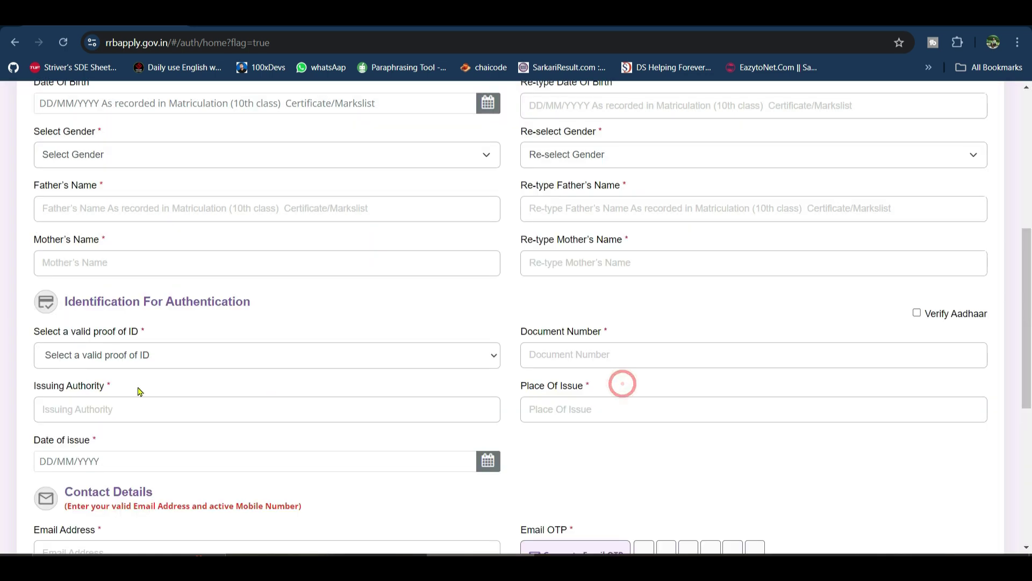
pyautogui.click(90, 364)
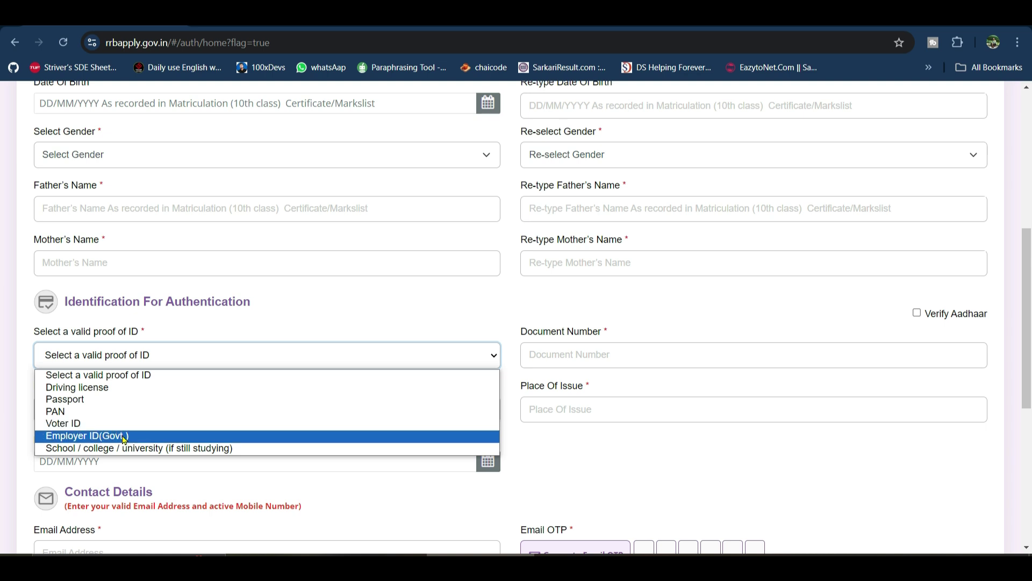
pyautogui.click(656, 438)
pyautogui.click(656, 438)
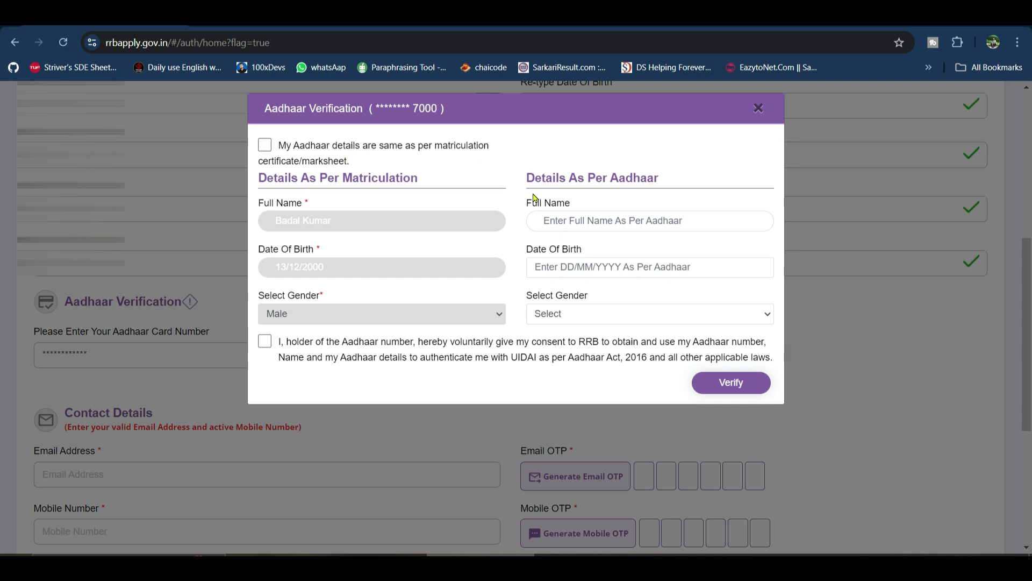
pyautogui.click(265, 145)
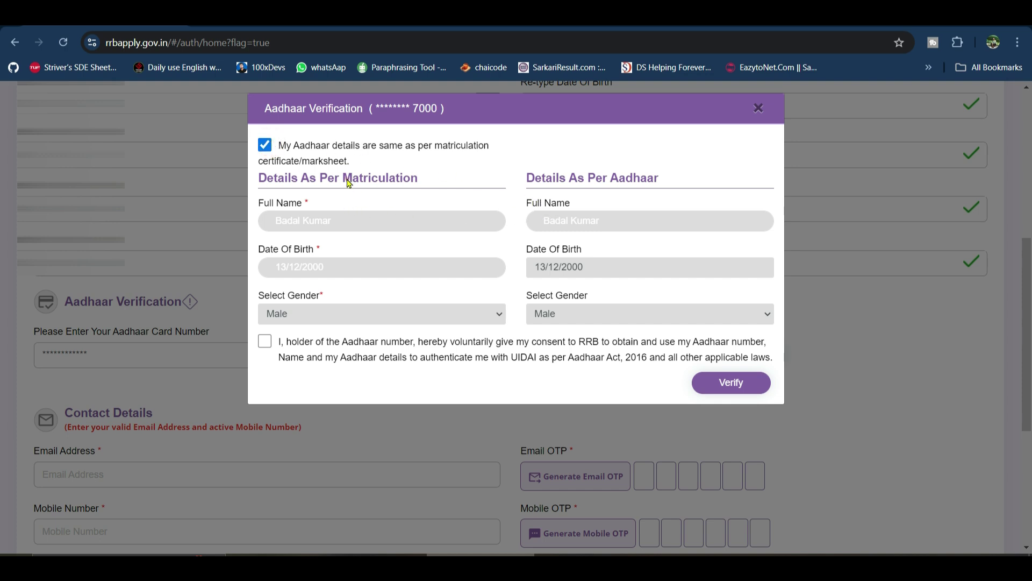
pyautogui.moveTo(349, 183); pyautogui.dragTo(403, 183)
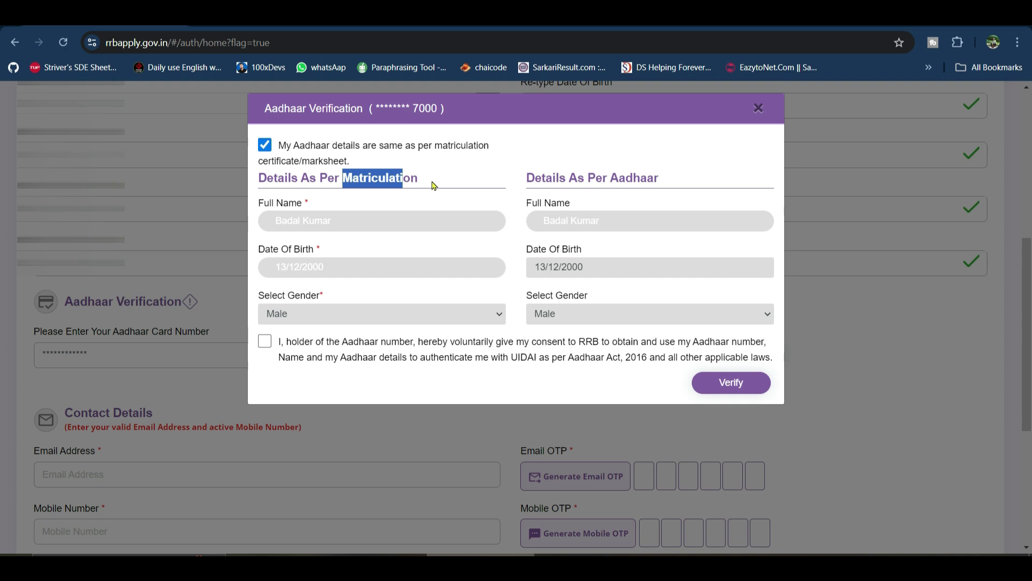
pyautogui.click(268, 151)
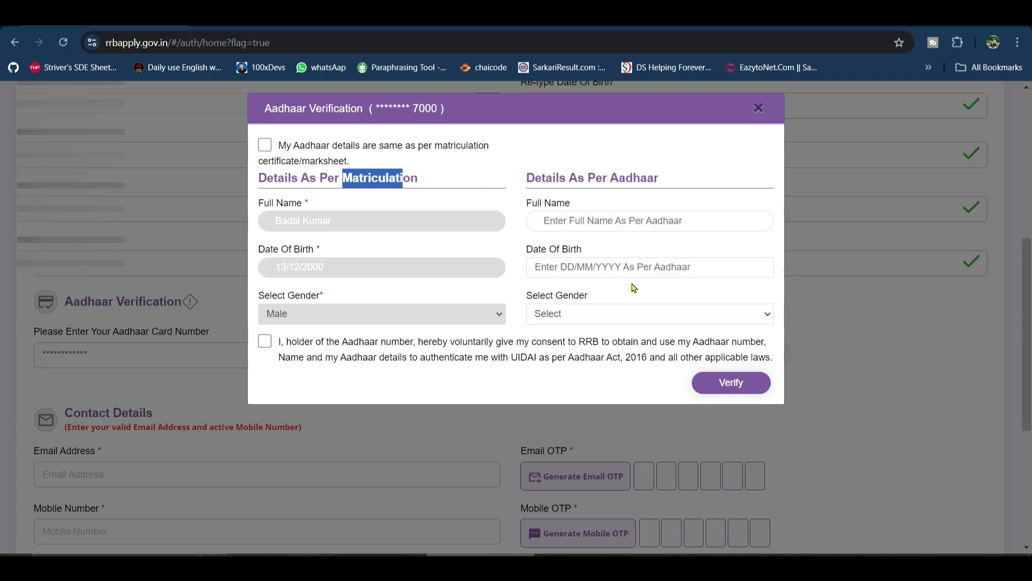
pyautogui.click(492, 179)
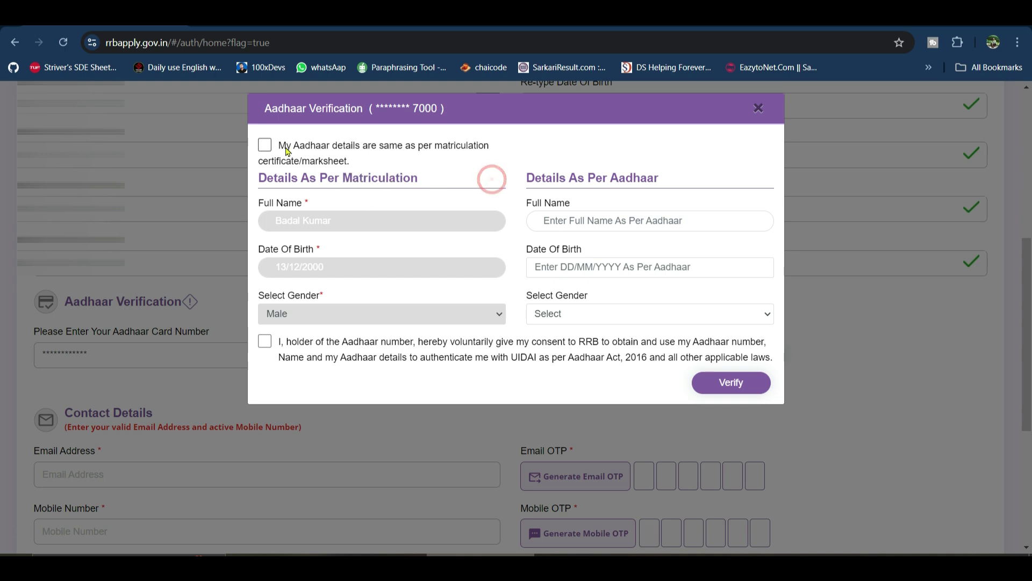
# Step: Declare the Aadhaar details to be the same as the matriculation certificate, accept the consent statement and submit them for verification
pyautogui.click(264, 145)
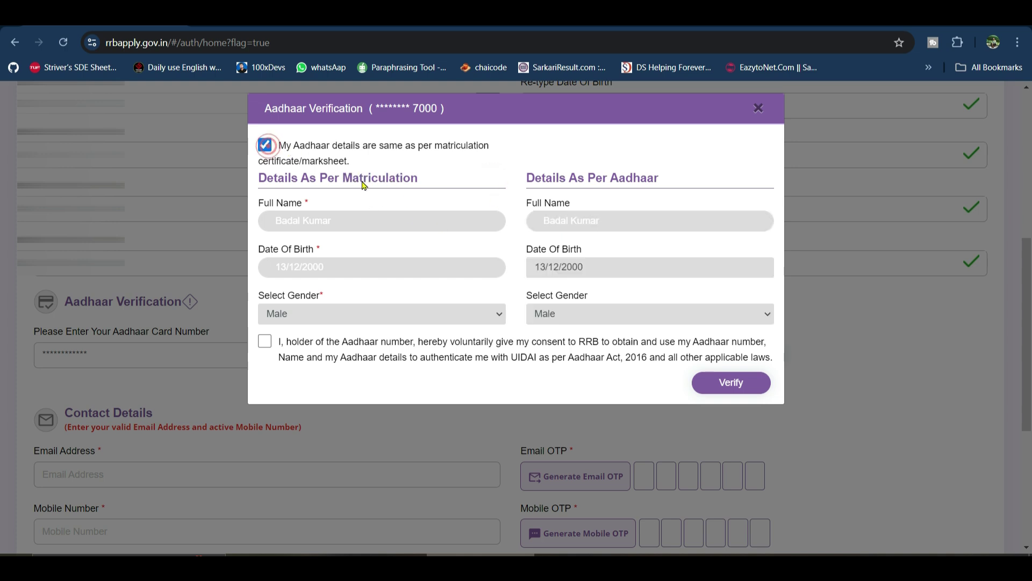
pyautogui.click(266, 343)
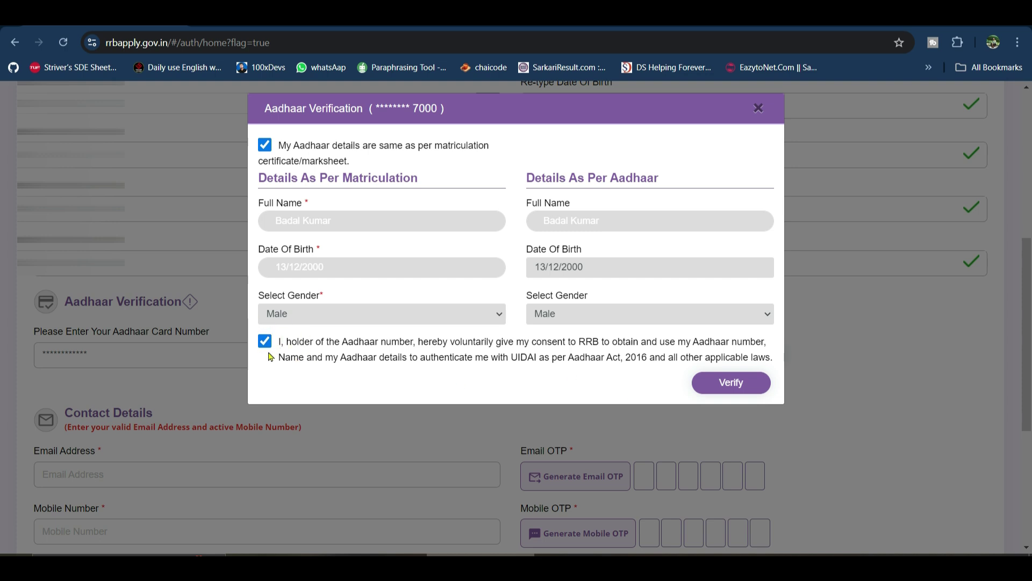
pyautogui.click(735, 383)
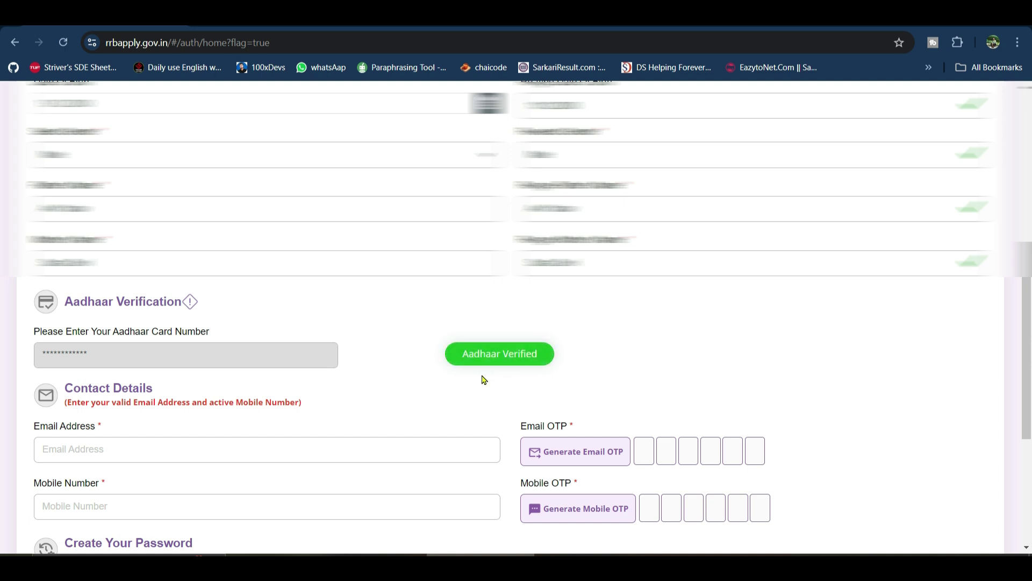
pyautogui.scroll(-3, 484, 380)
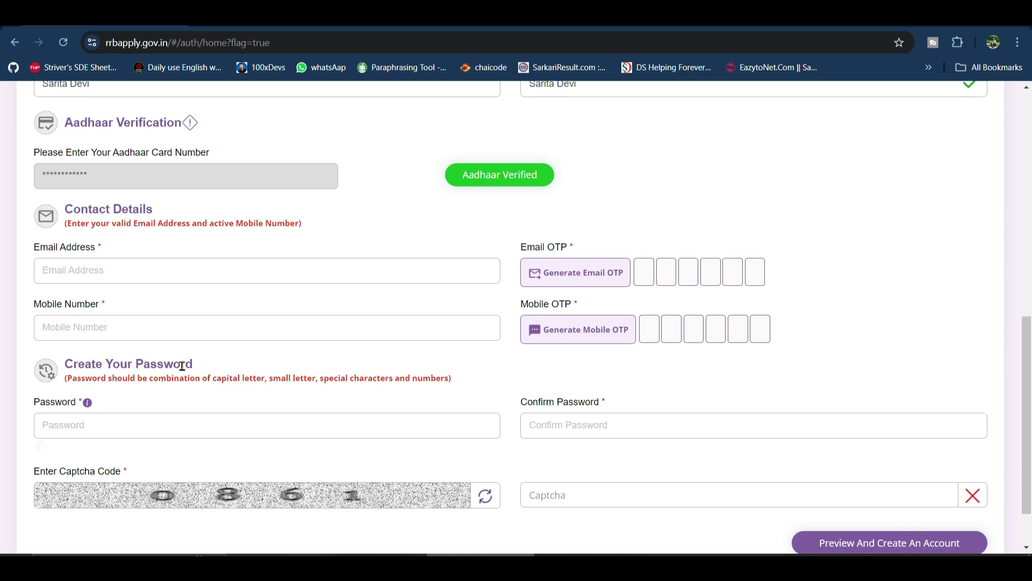
# Step: Fill in the verified contact details, account password and captcha code, and preview the account details
pyautogui.click(51, 426)
pyautogui.click(169, 407)
pyautogui.scroll(-2, 202, 445)
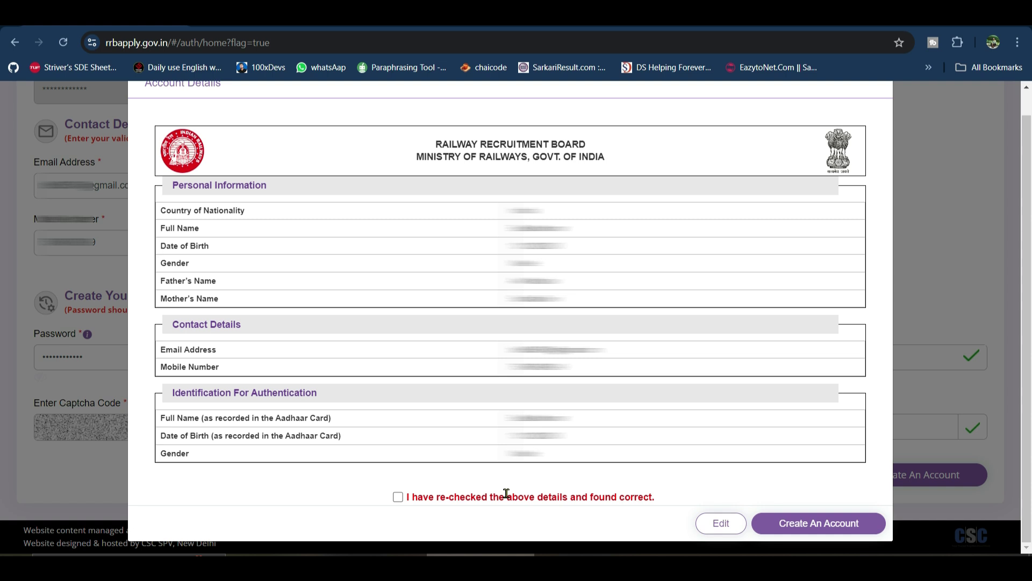
# Step: Confirm that the previewed details have been re-checked and are correct, and create the account
pyautogui.click(398, 497)
pyautogui.click(815, 530)
pyautogui.click(836, 526)
pyautogui.click(515, 391)
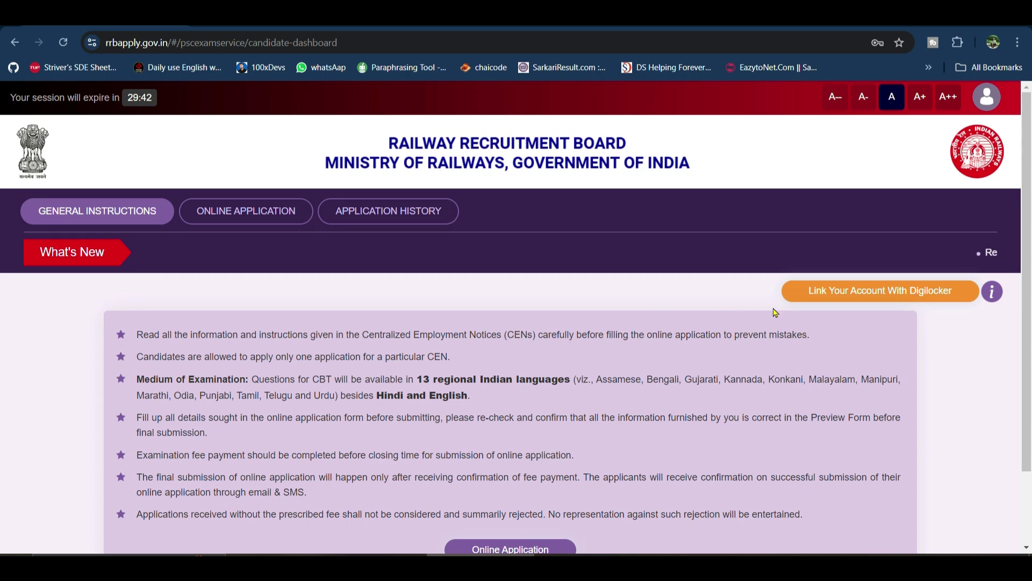
# Step: Open the online application page and review the Junior Engineer post and the opening and closing dates of CEN No. 03/2024
pyautogui.scroll(-2, 882, 348)
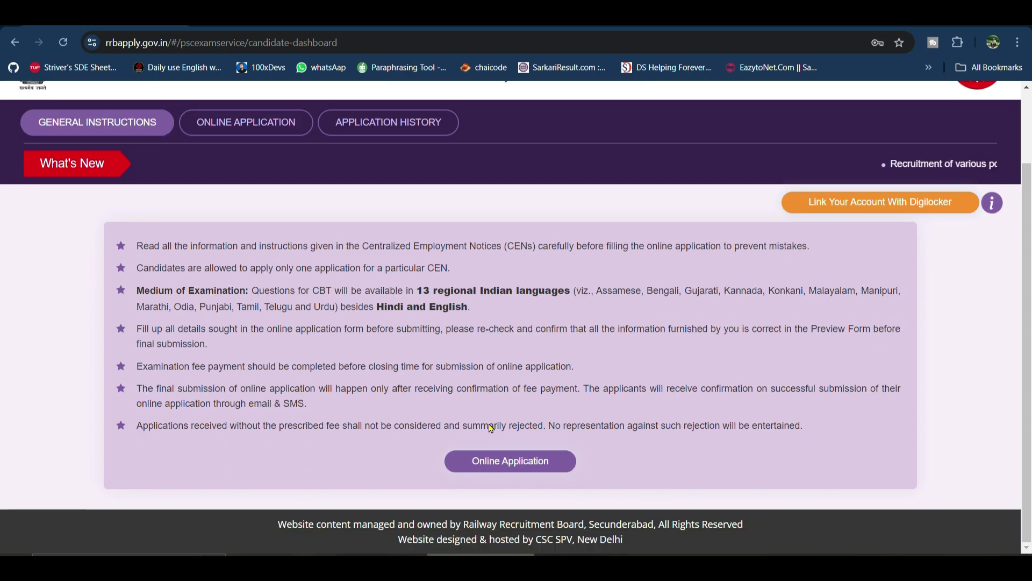
pyautogui.click(543, 467)
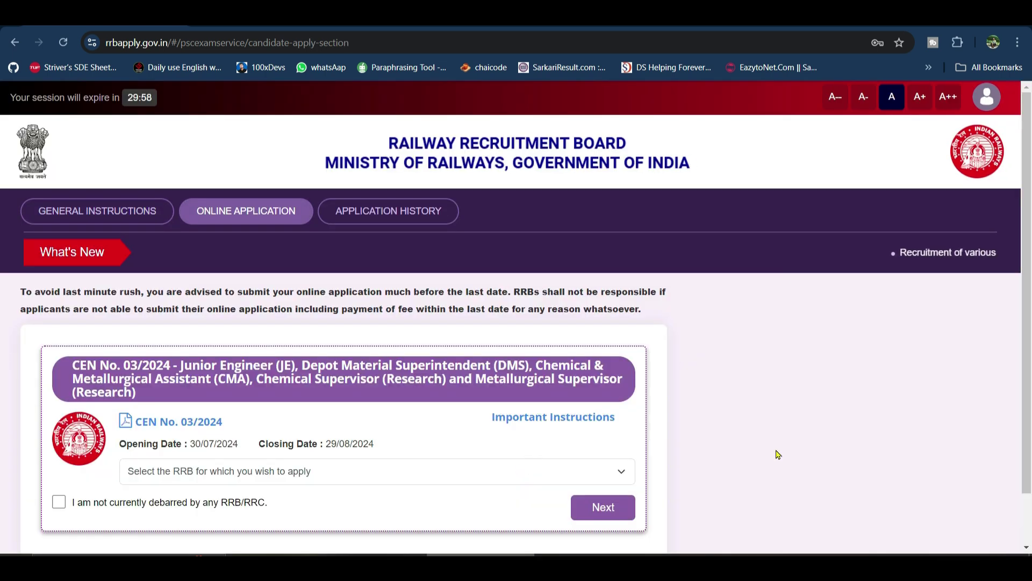
pyautogui.scroll(-1, 763, 433)
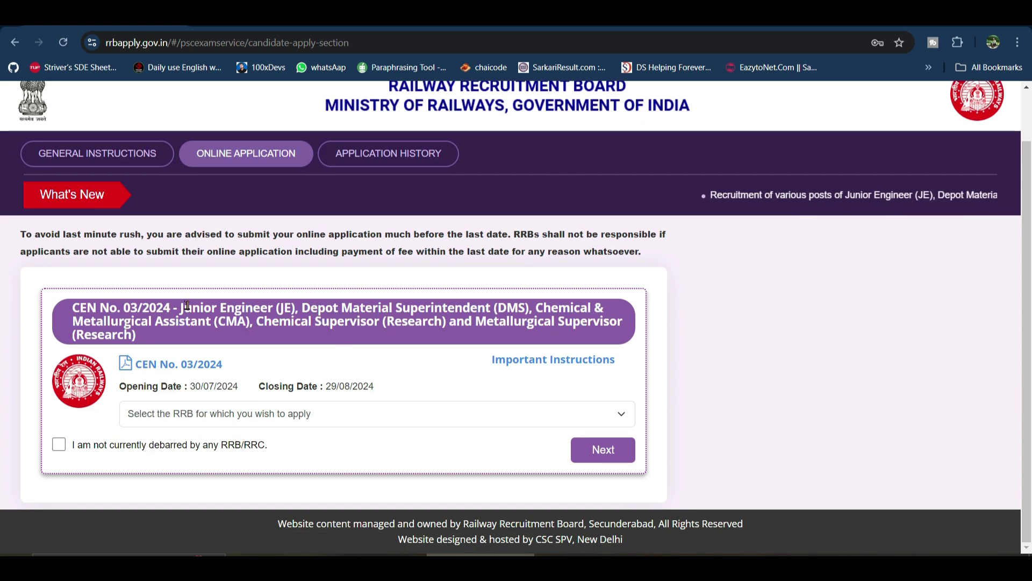
pyautogui.moveTo(180, 308); pyautogui.dragTo(294, 314)
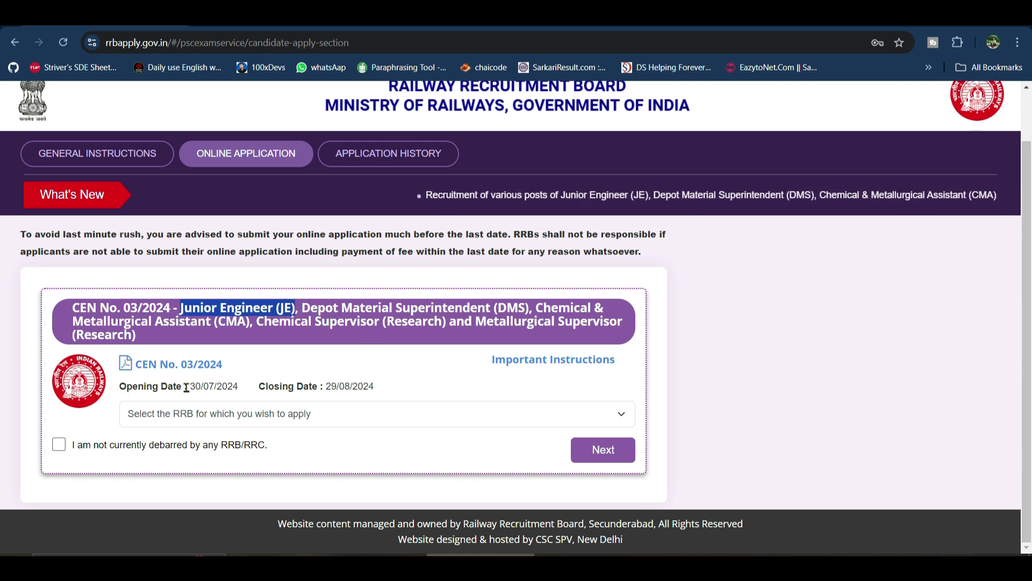
pyautogui.moveTo(191, 388); pyautogui.dragTo(242, 394)
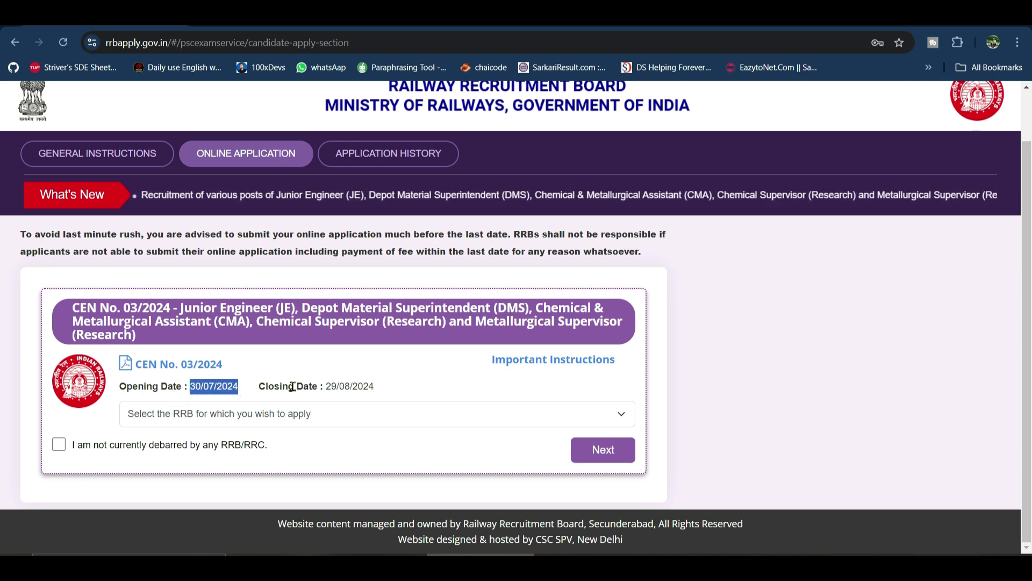
pyautogui.click(328, 386)
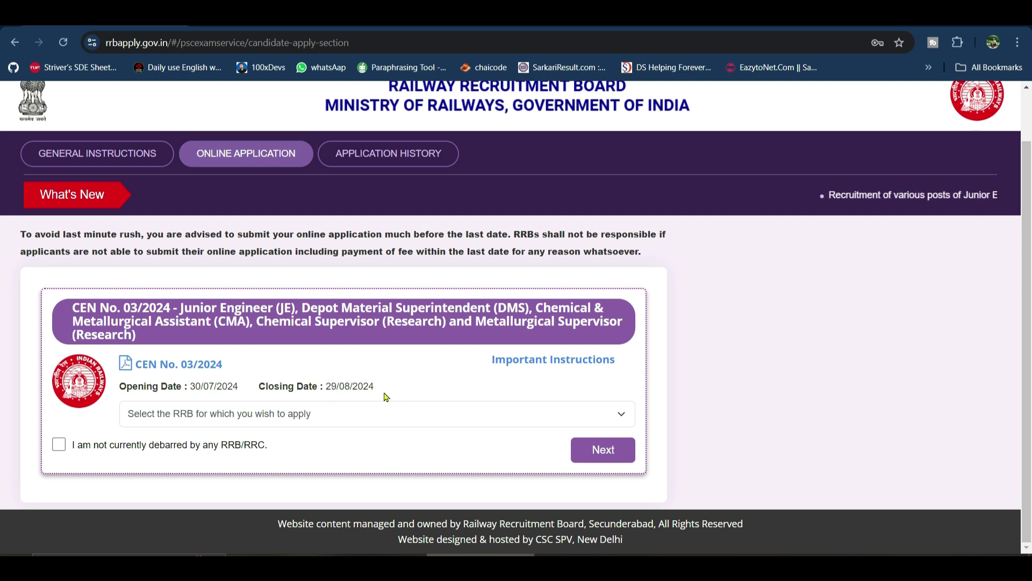
# Step: Check the current date on time.is, closing its ad, and return to the application page
pyautogui.click(429, 24)
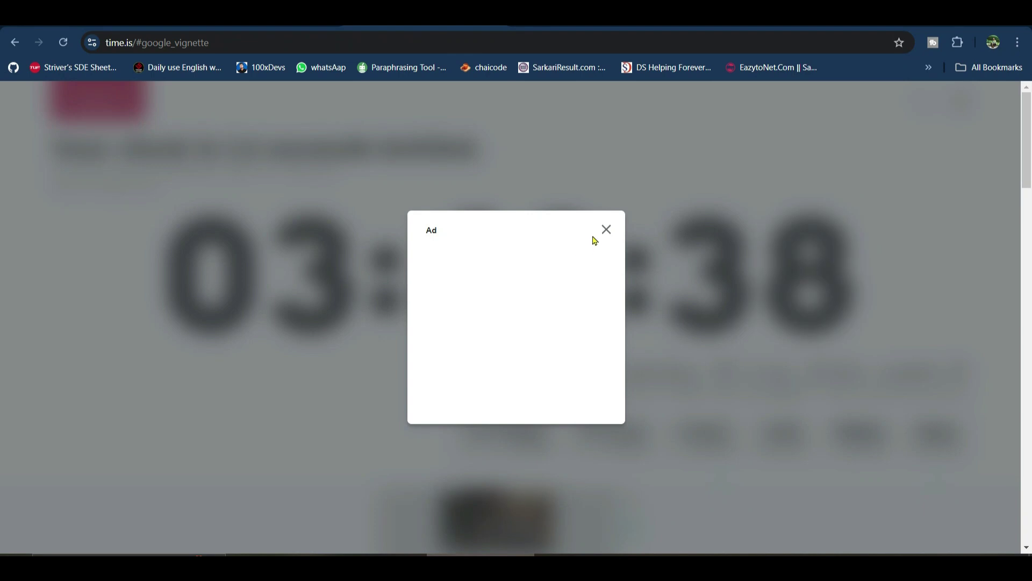
pyautogui.click(607, 227)
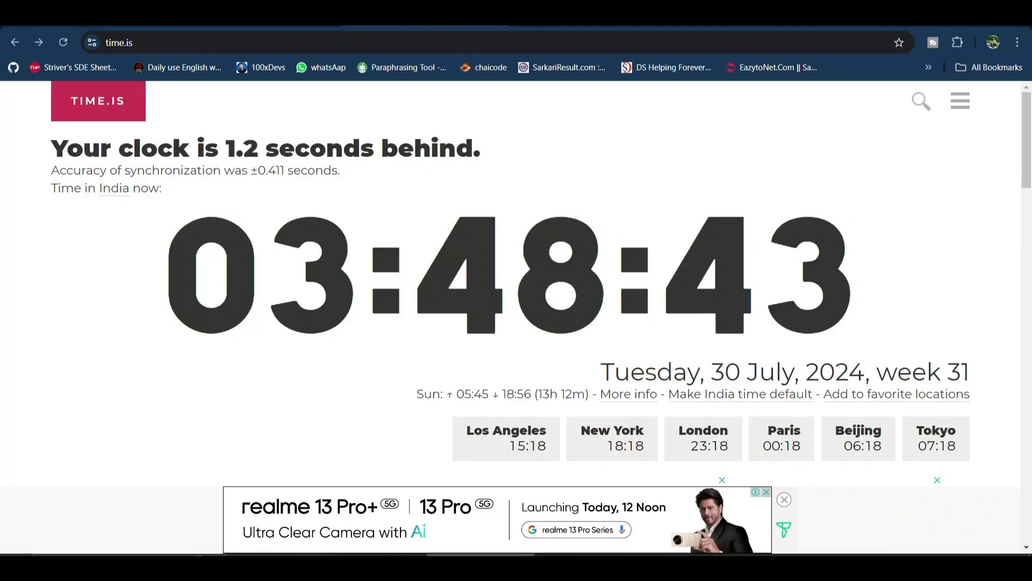
pyautogui.click(196, 21)
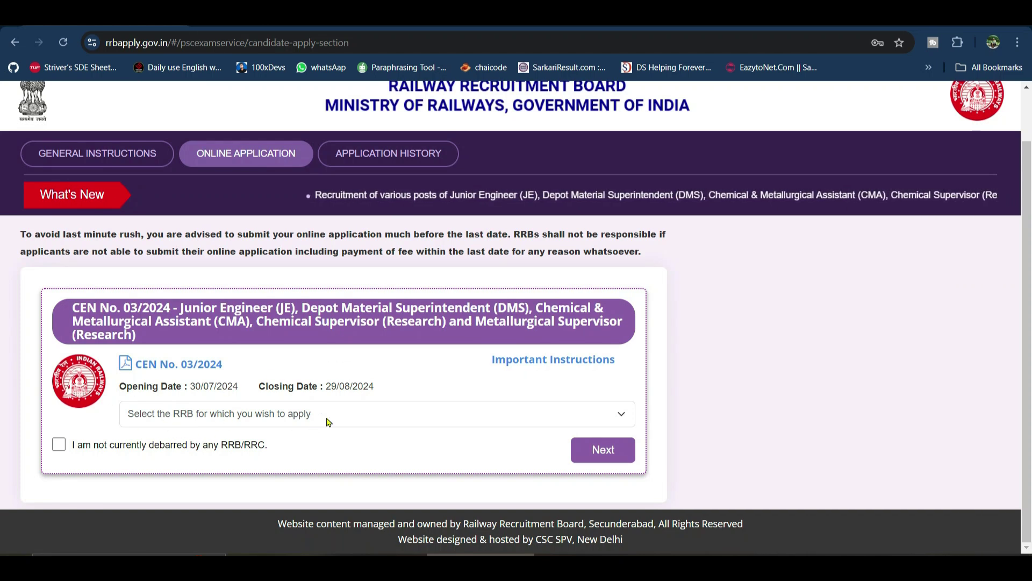
# Step: Look through the RRBs available for application and skim the CEN 03 2024_JE_English.pdf notice
pyautogui.click(353, 414)
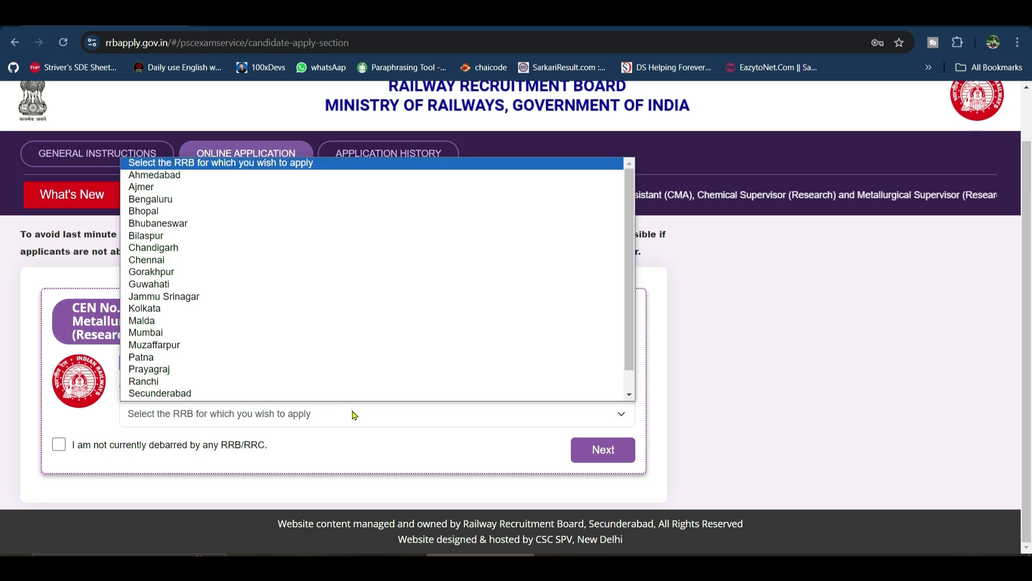
pyautogui.scroll(-1, 196, 397)
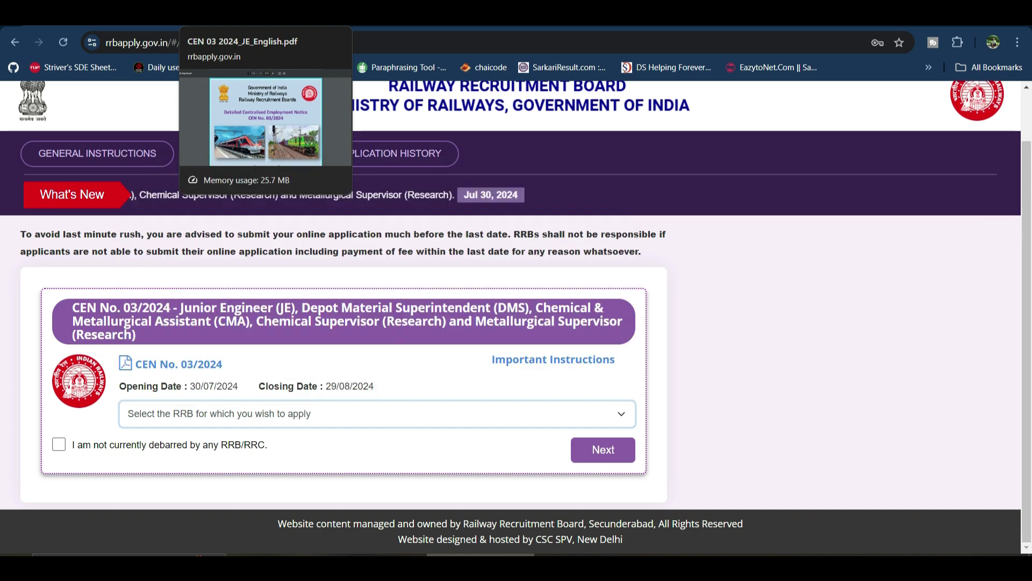
pyautogui.click(270, 21)
pyautogui.scroll(-20, 504, 357)
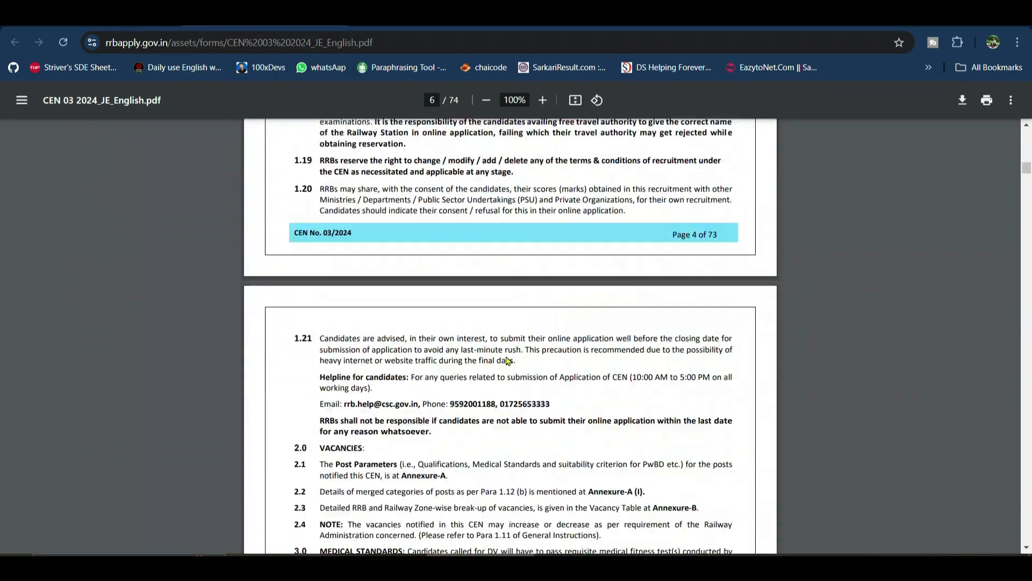
pyautogui.scroll(-20, 506, 357)
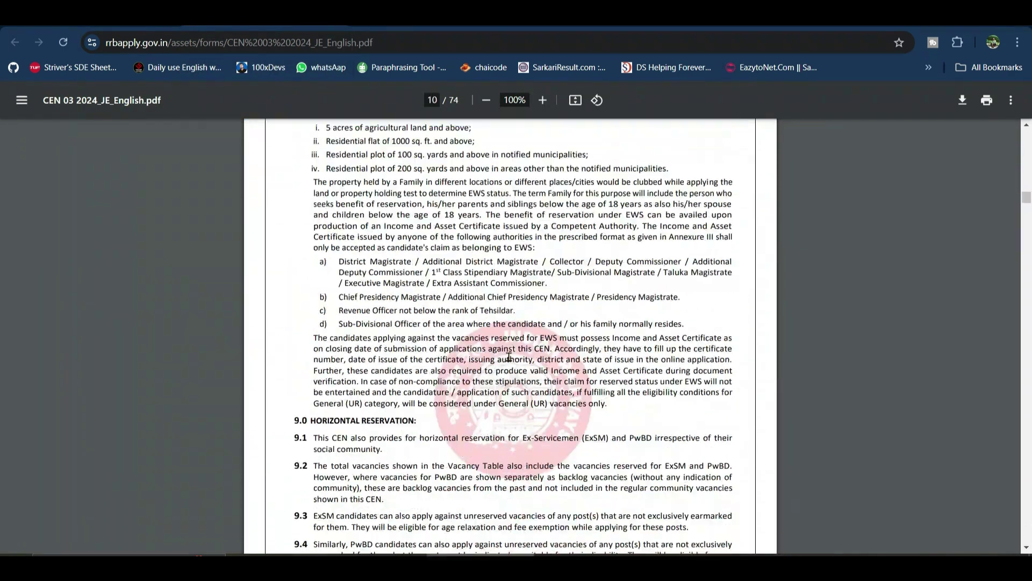
pyautogui.scroll(-20, 508, 357)
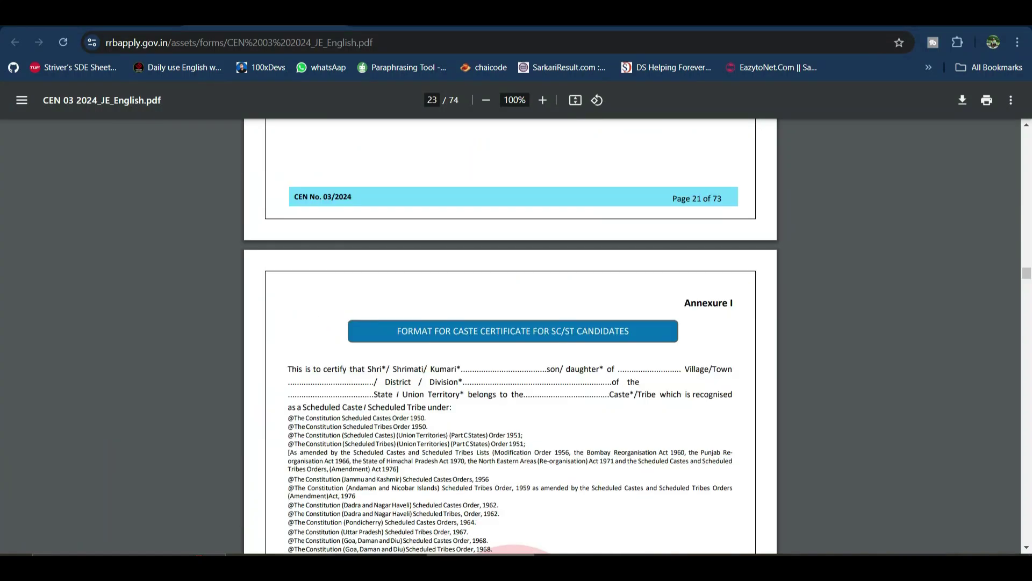
pyautogui.hotkey('ctrl', 'shift', 'Tab')
# Step: Choose Kolkata as the RRB, declare not being debarred, and proceed to the personal details form, dismissing its information note
pyautogui.click(359, 414)
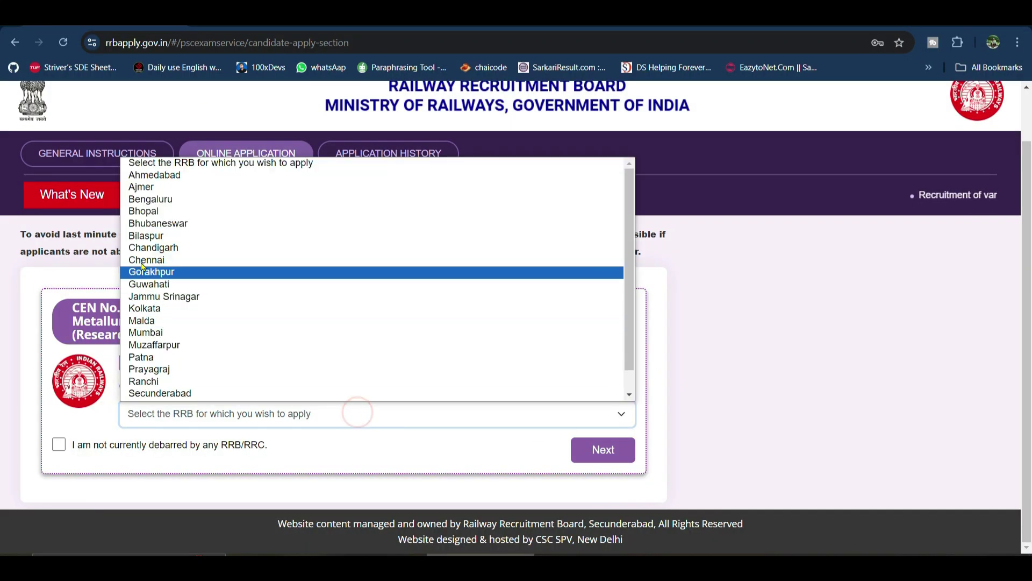
pyautogui.click(164, 291)
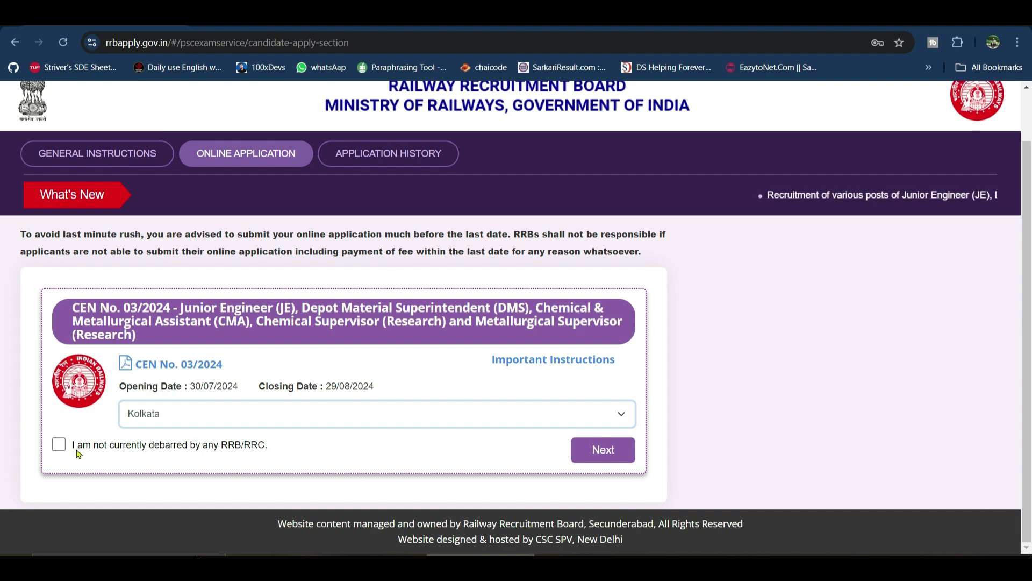
pyautogui.click(58, 445)
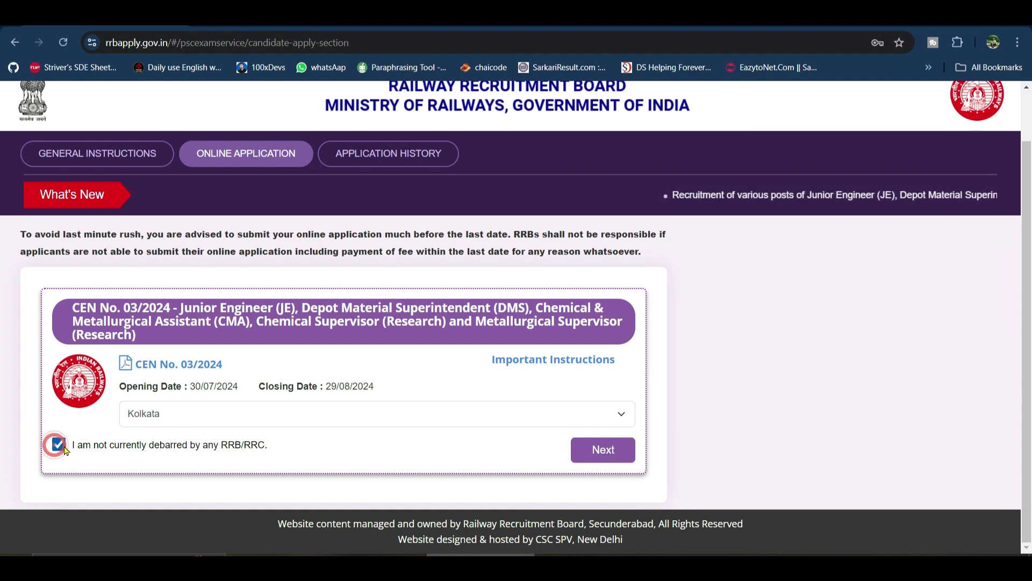
pyautogui.click(604, 450)
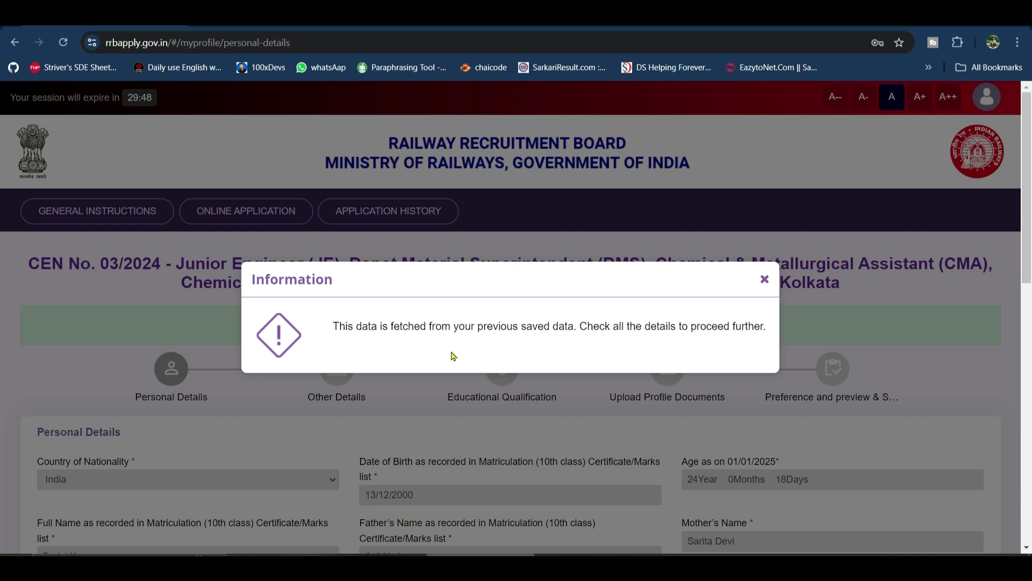
pyautogui.click(765, 278)
# Step: Set the marital status to Unmarried, the religion to Hindu, and both the mother tongue and examination language to Hindi
pyautogui.scroll(-3, 764, 278)
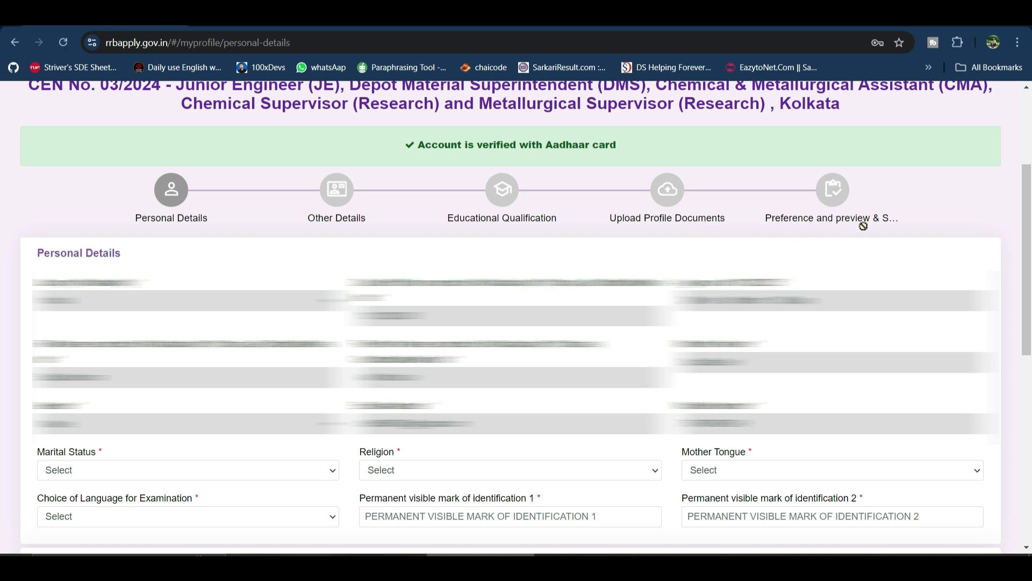
pyautogui.scroll(-7, 857, 240)
pyautogui.scroll(3, 845, 249)
pyautogui.scroll(4, 161, 226)
pyautogui.click(85, 477)
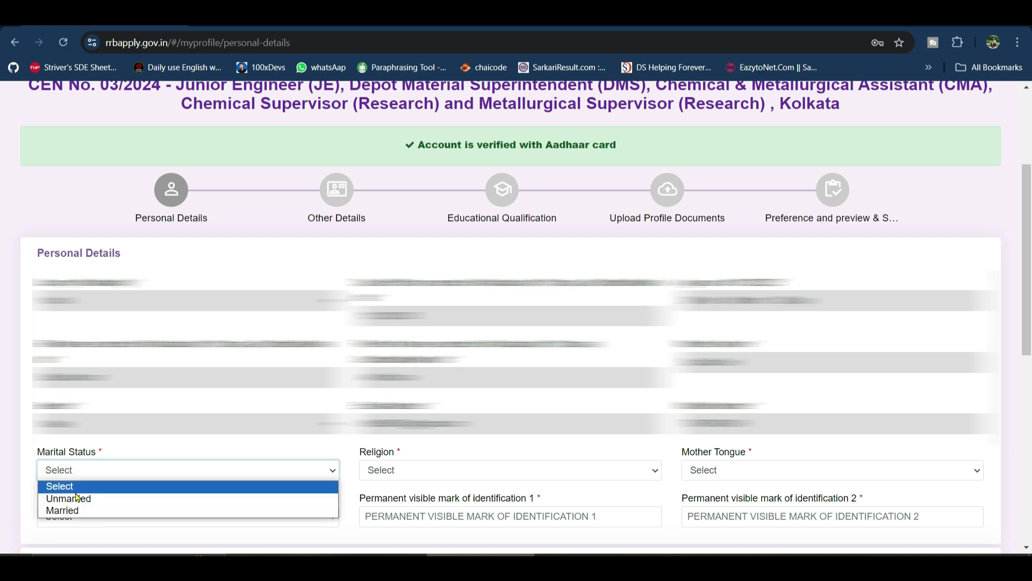
pyautogui.click(85, 499)
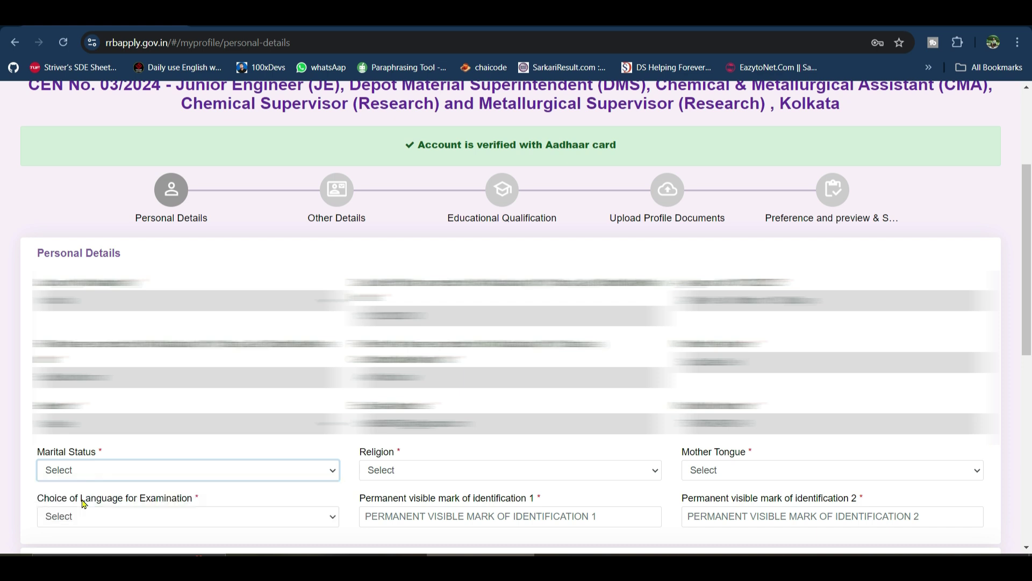
pyautogui.click(708, 476)
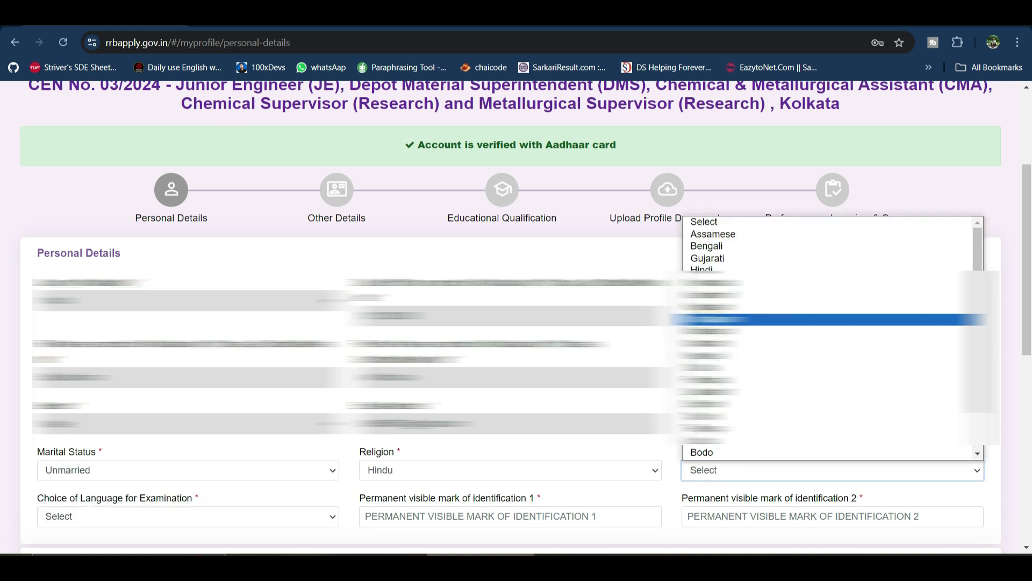
pyautogui.click(704, 270)
pyautogui.scroll(-6, 54, 151)
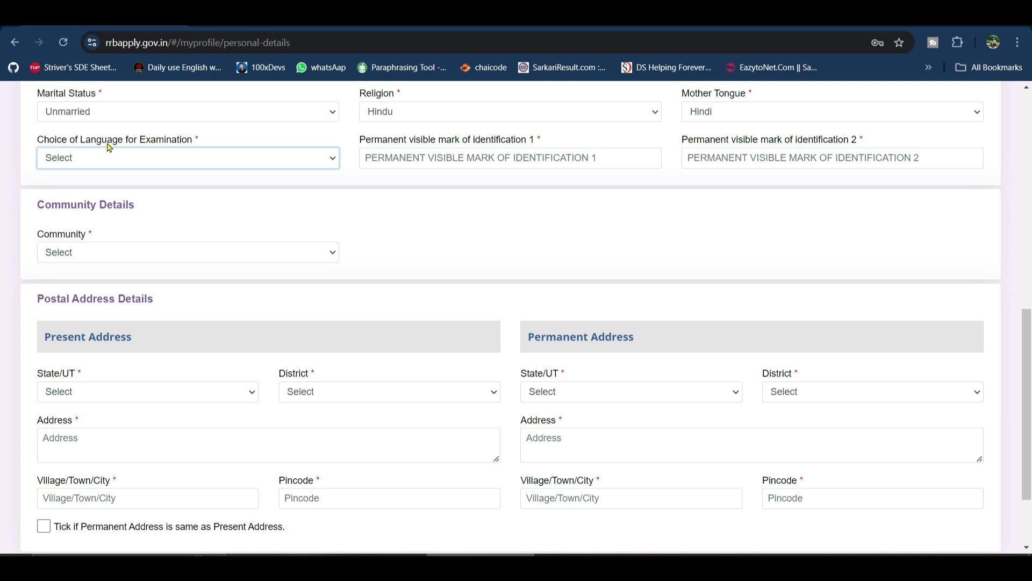
pyautogui.click(164, 157)
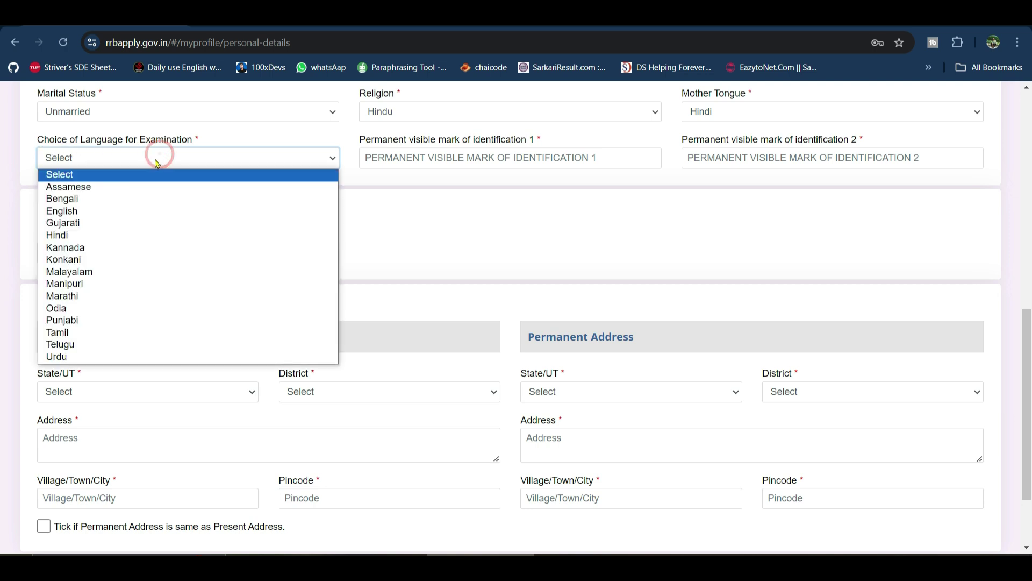
pyautogui.click(134, 235)
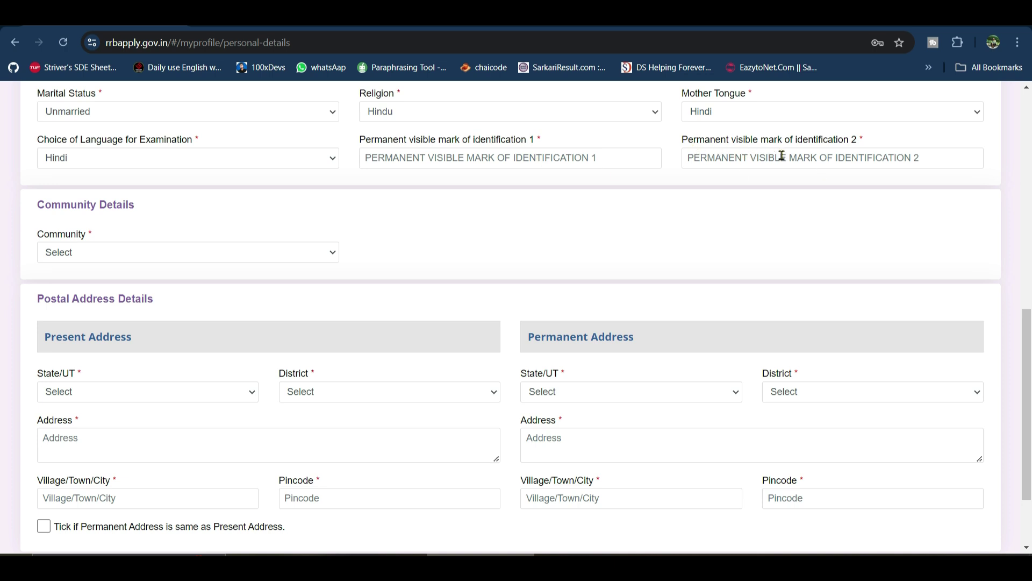
# Step: Set the community to OBC (Other Backward Classes) with No for the Non-Creamy Layer, and agree to both information notes
pyautogui.click(119, 253)
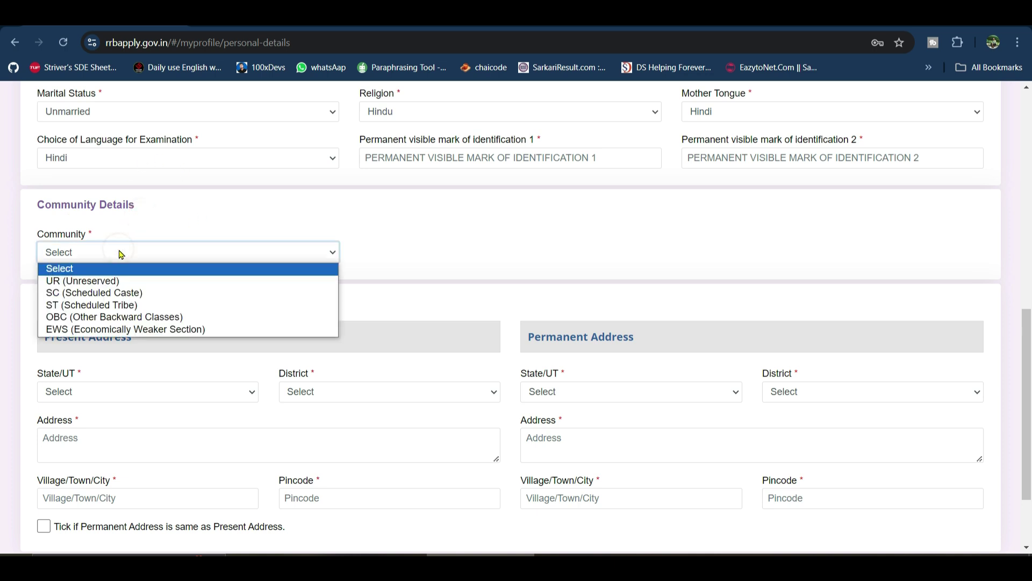
pyautogui.click(79, 317)
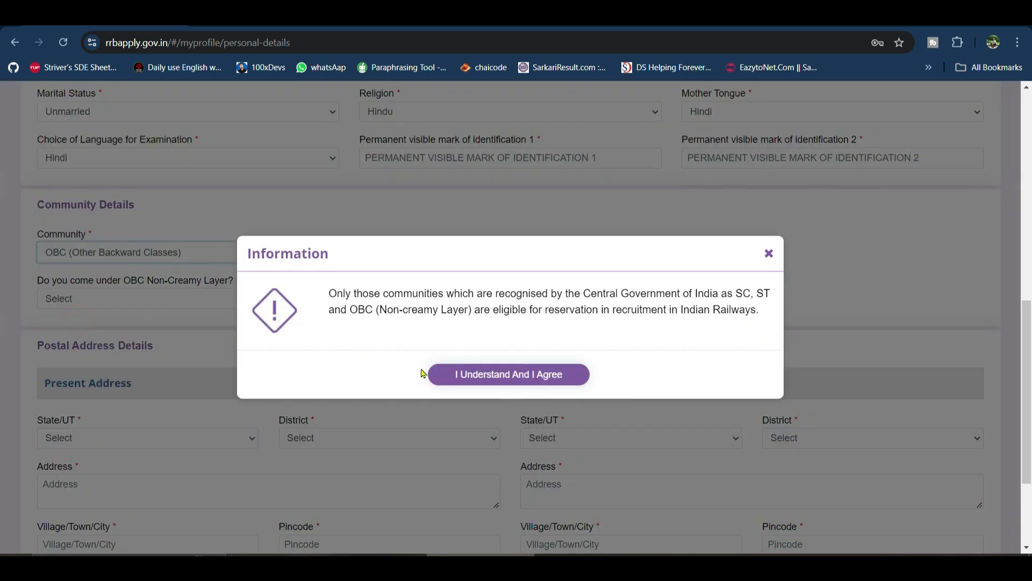
pyautogui.click(522, 376)
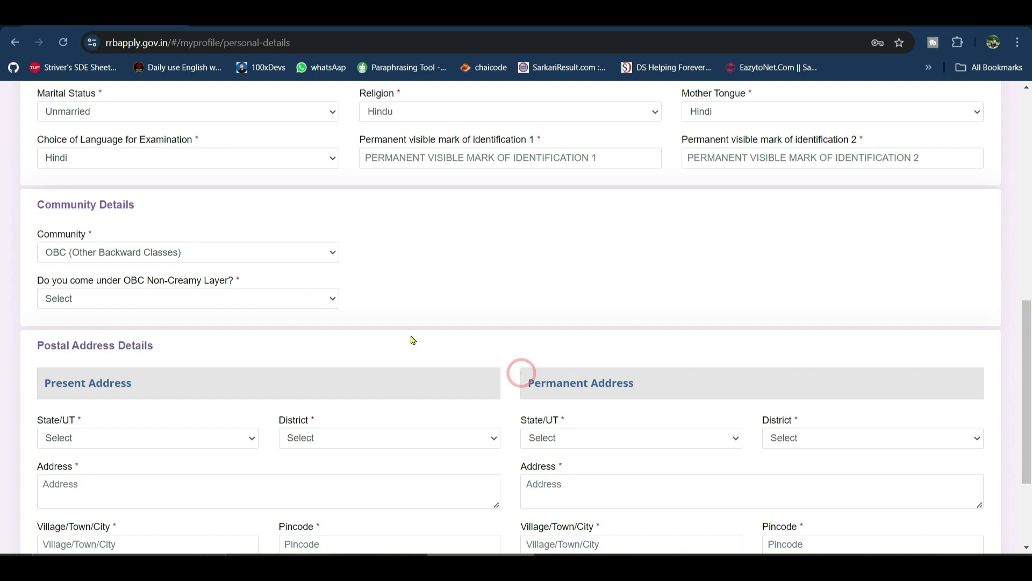
pyautogui.click(70, 302)
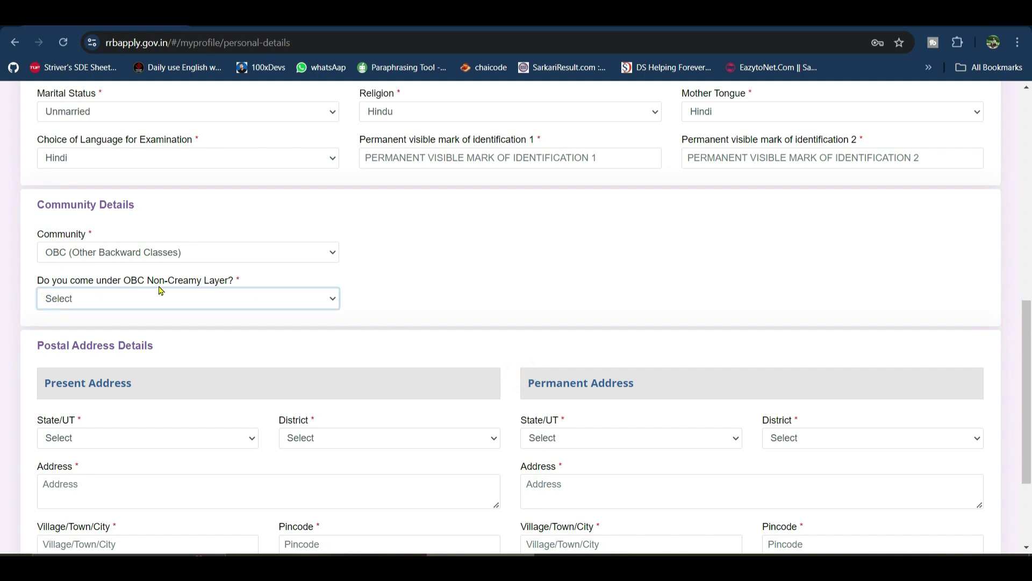
pyautogui.click(175, 299)
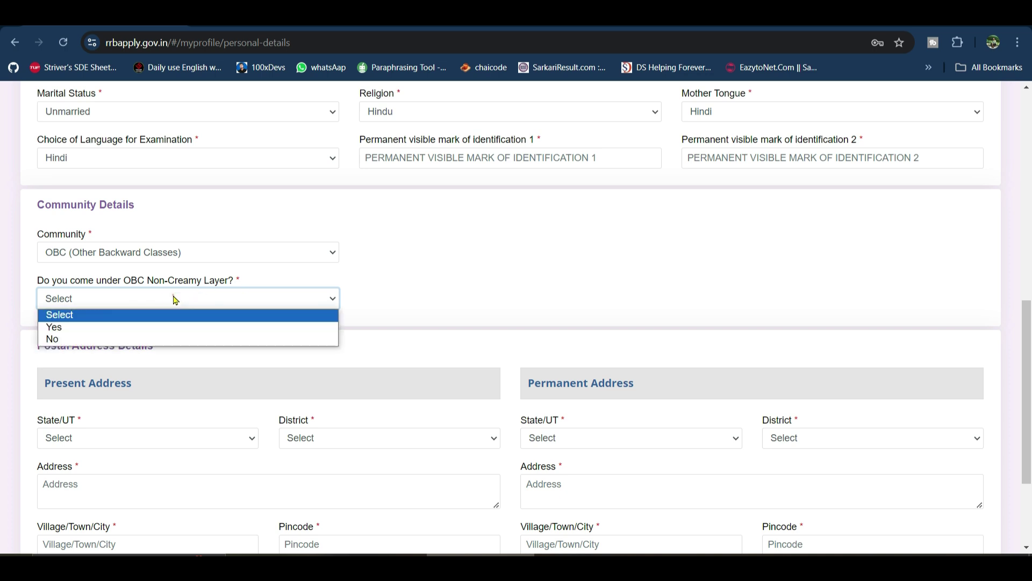
pyautogui.click(155, 339)
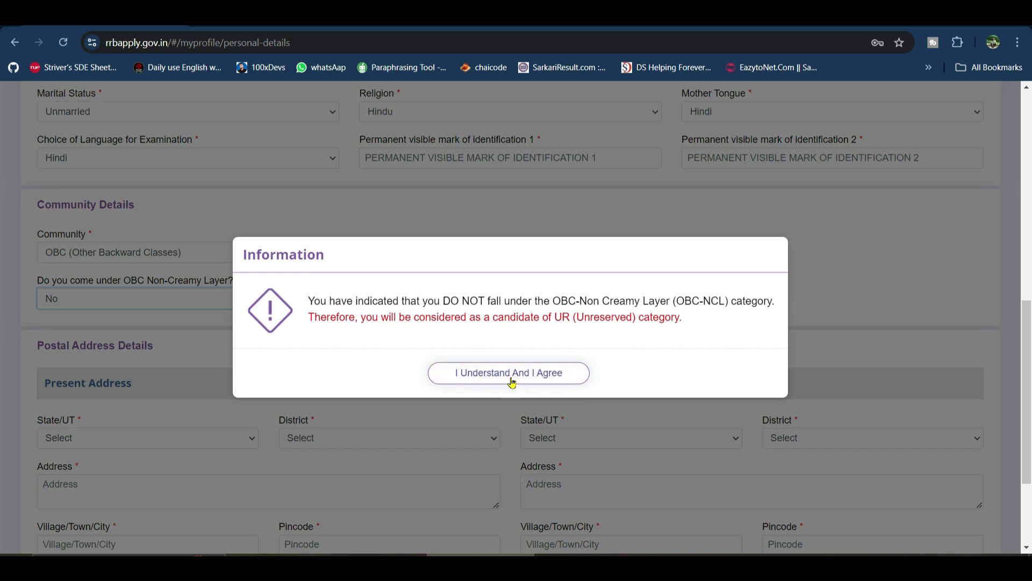
pyautogui.click(536, 377)
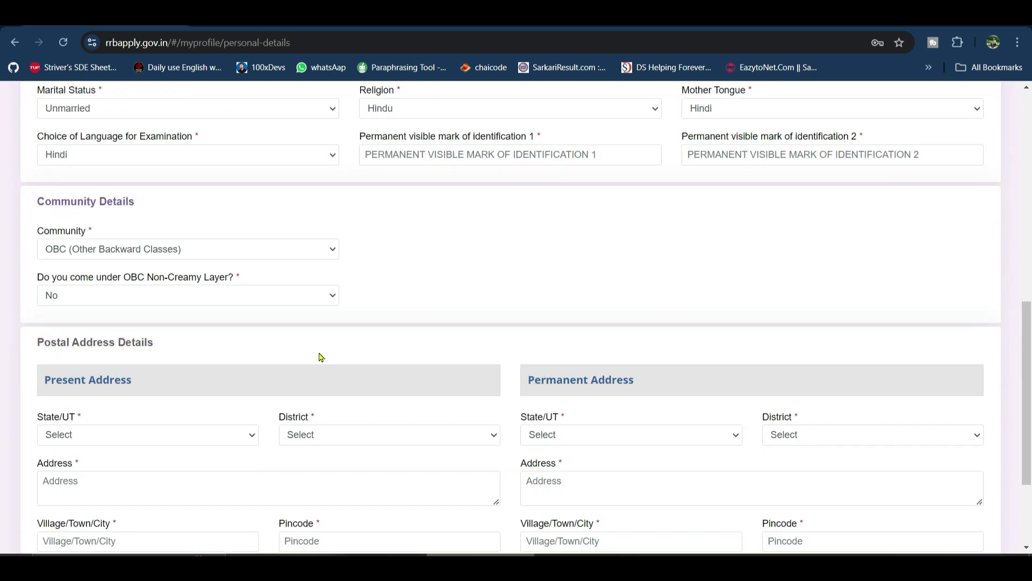
# Step: Set the present address's State/UT to BIHAR and go through its district, address, village/town/city and pincode fields
pyautogui.scroll(-3, 318, 355)
pyautogui.click(141, 290)
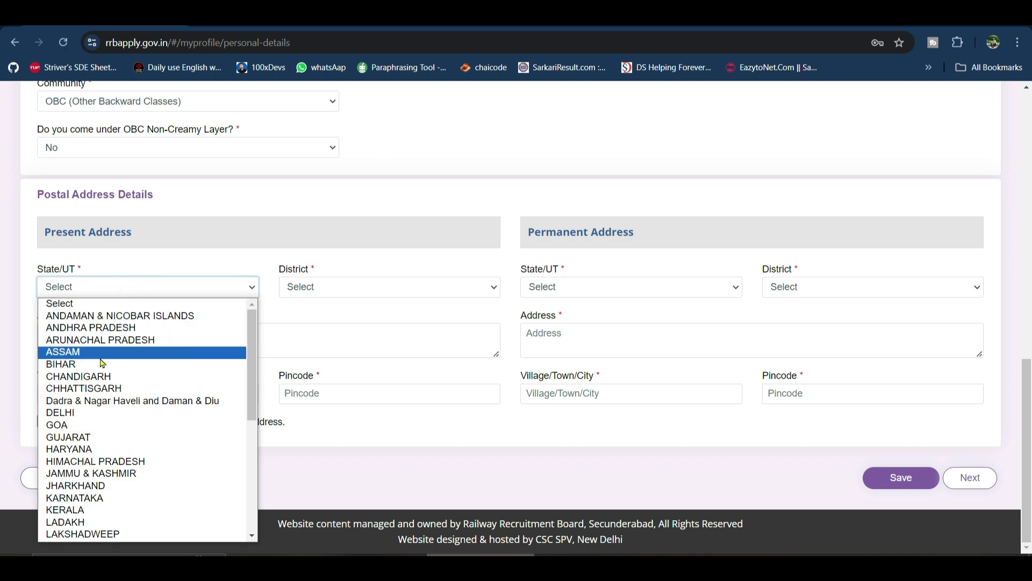
pyautogui.click(103, 364)
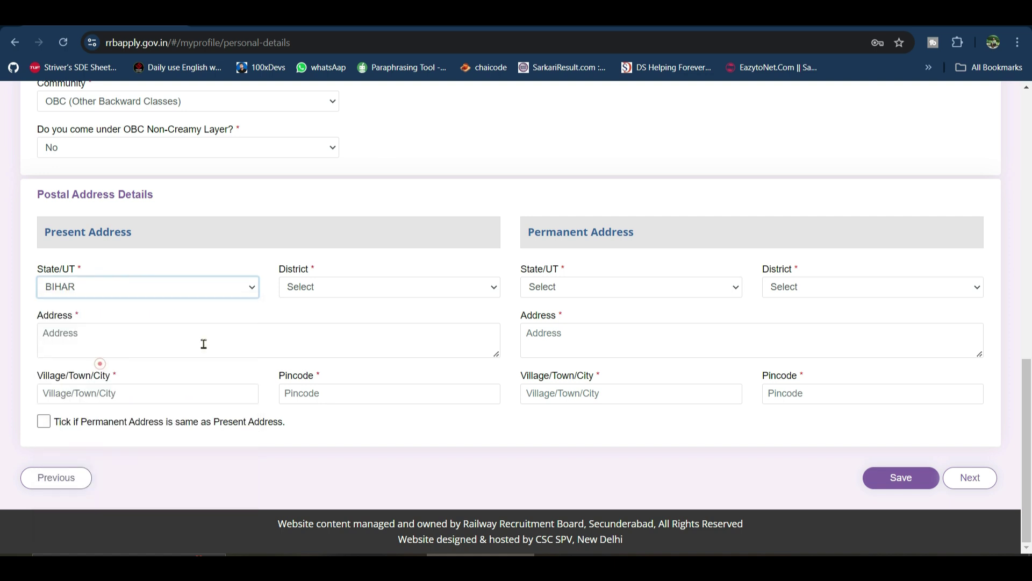
pyautogui.click(316, 288)
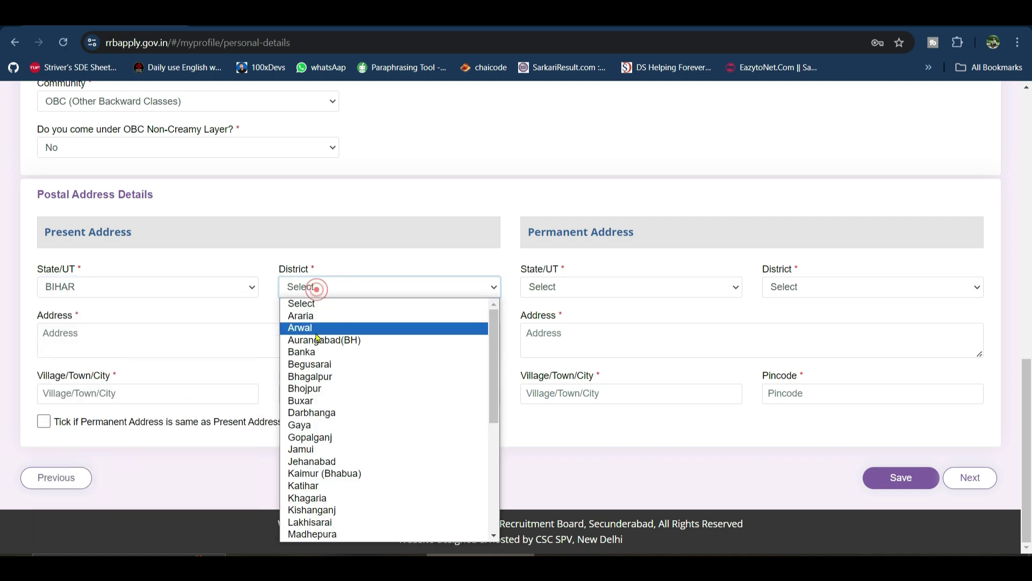
pyautogui.click(542, 241)
pyautogui.click(94, 331)
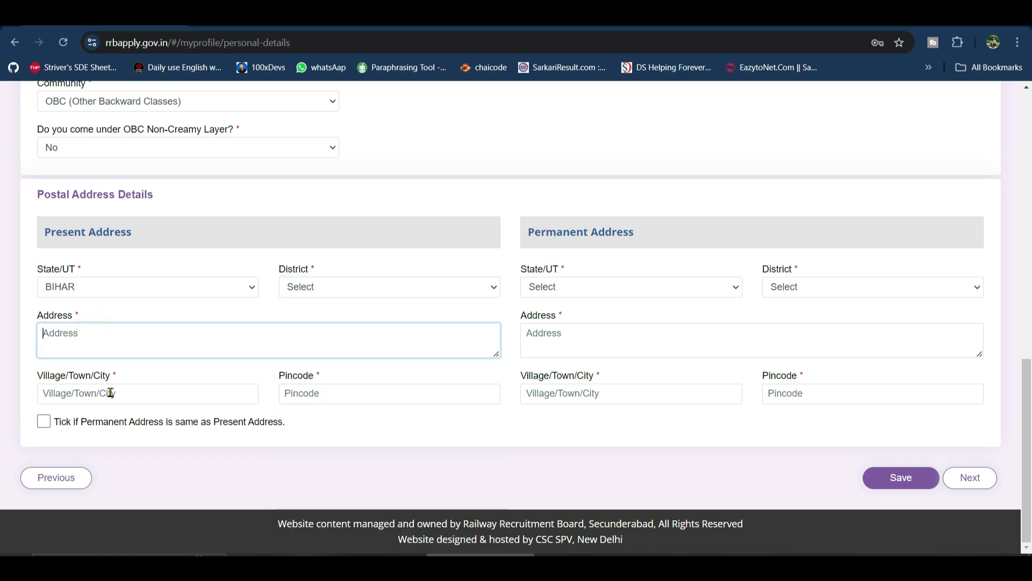
pyautogui.click(157, 395)
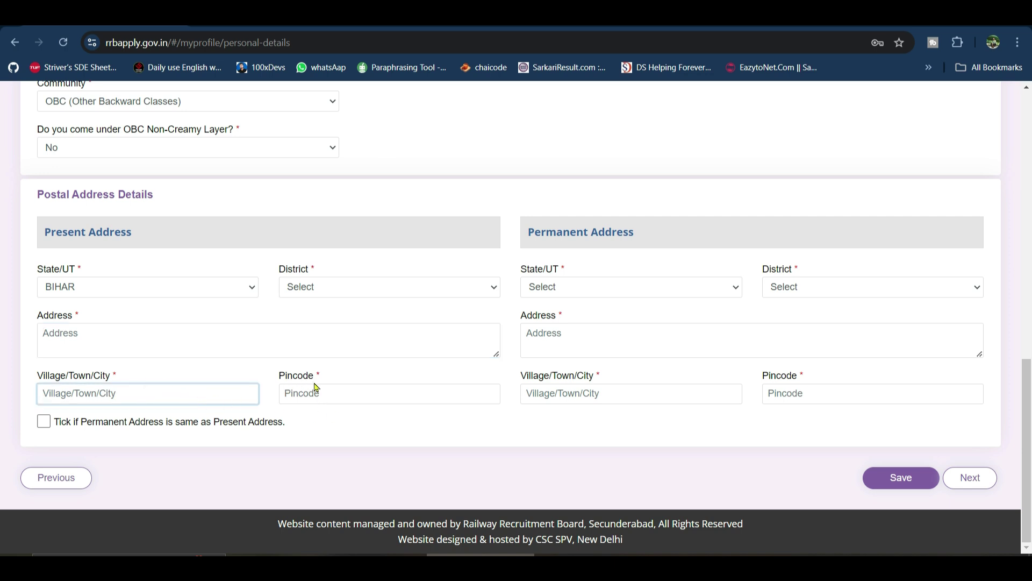
pyautogui.click(390, 409)
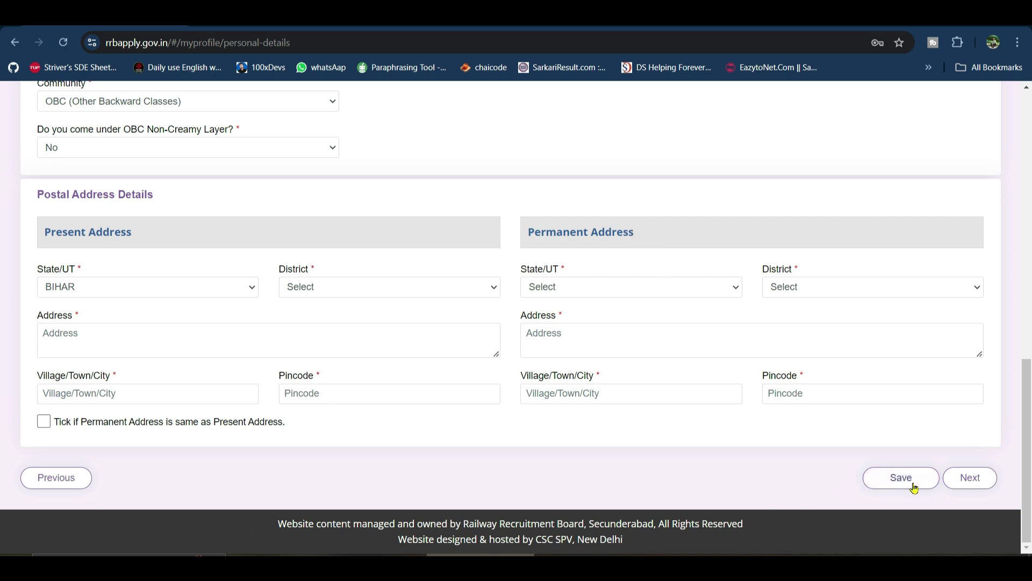
# Step: Proceed to the other details form and answer No to being an ex-serviceman and to having a benchmark disability
pyautogui.click(966, 481)
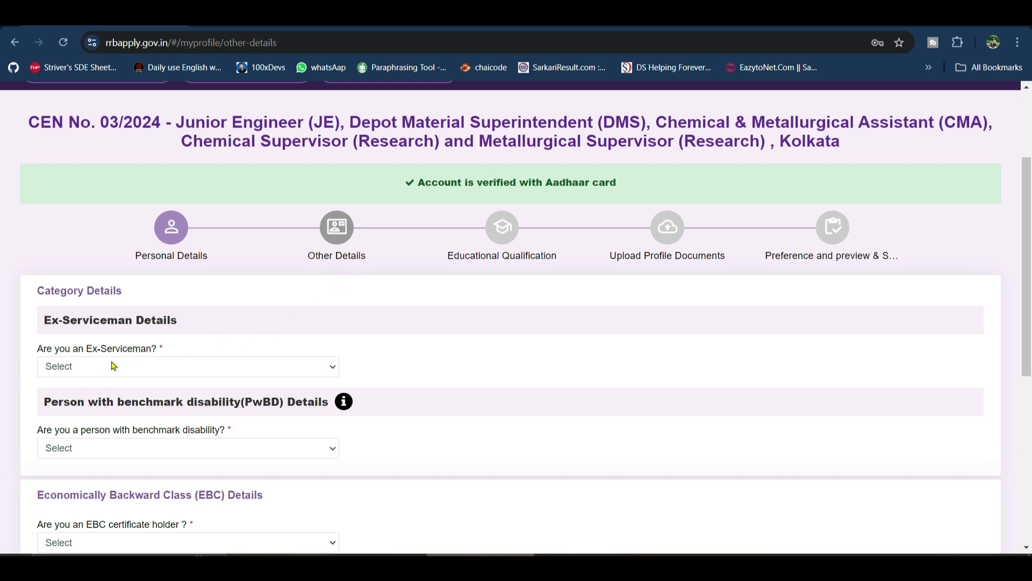
pyautogui.click(138, 367)
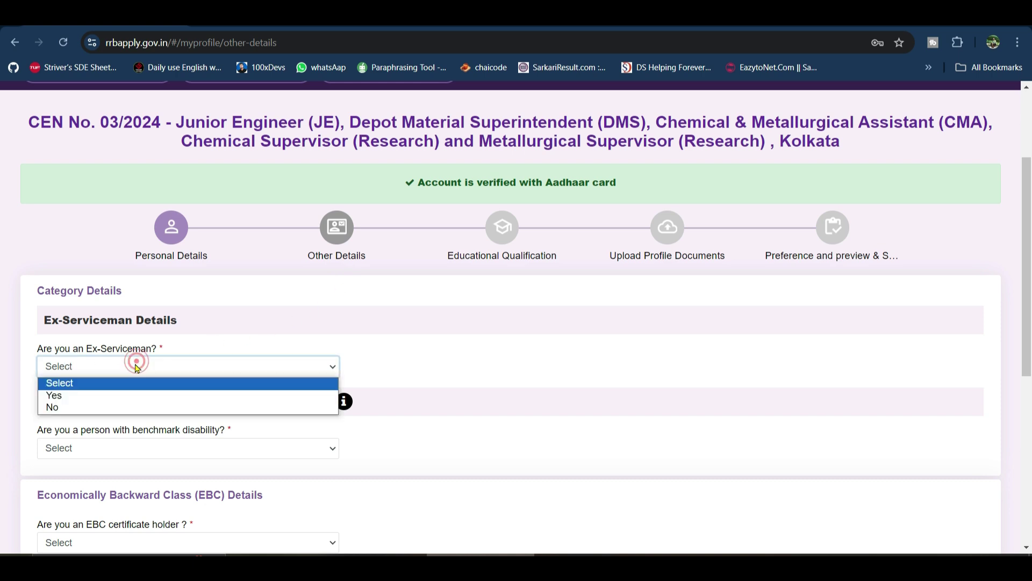
pyautogui.click(86, 407)
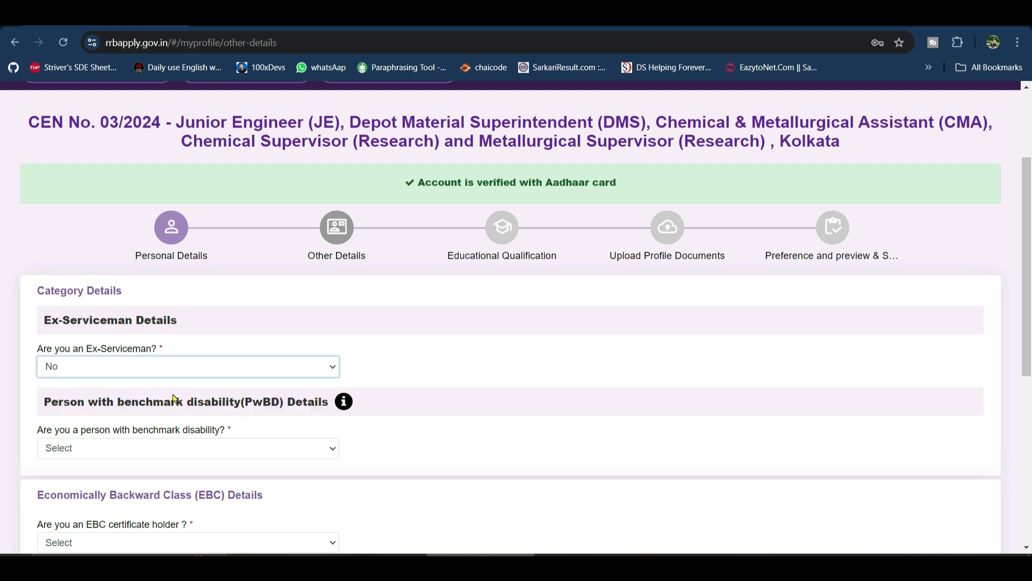
pyautogui.scroll(-3, 178, 398)
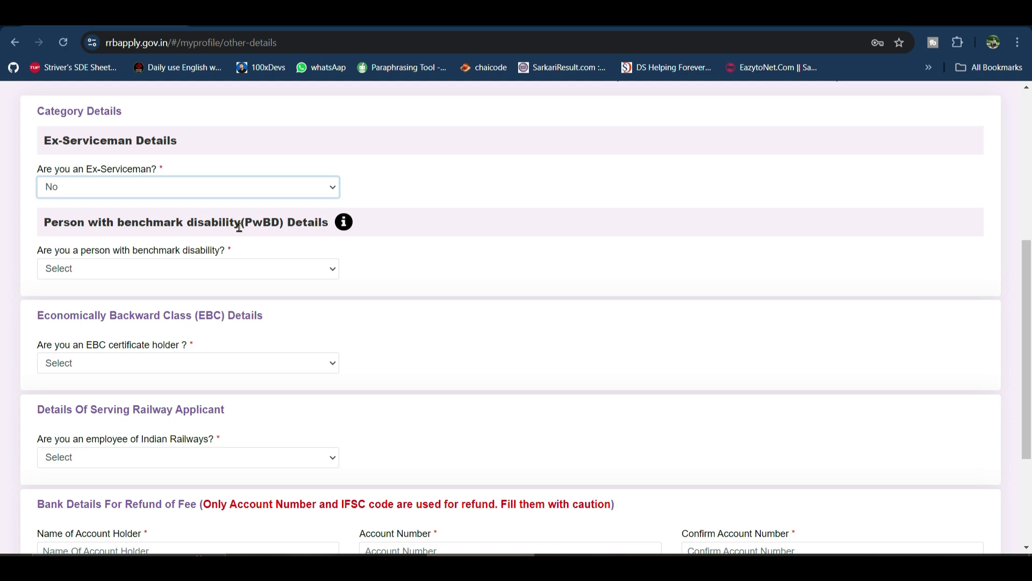
pyautogui.click(173, 274)
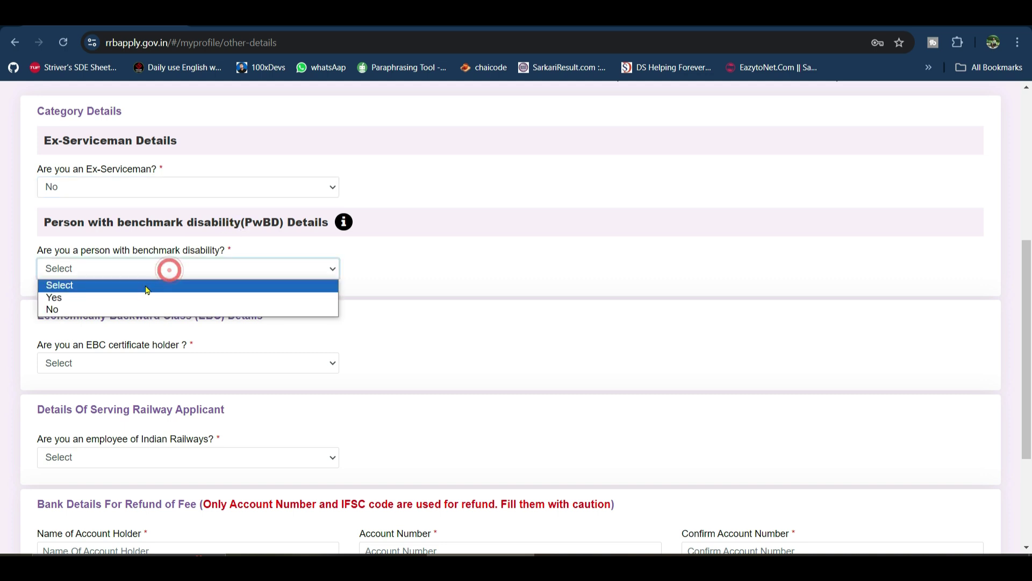
pyautogui.click(119, 310)
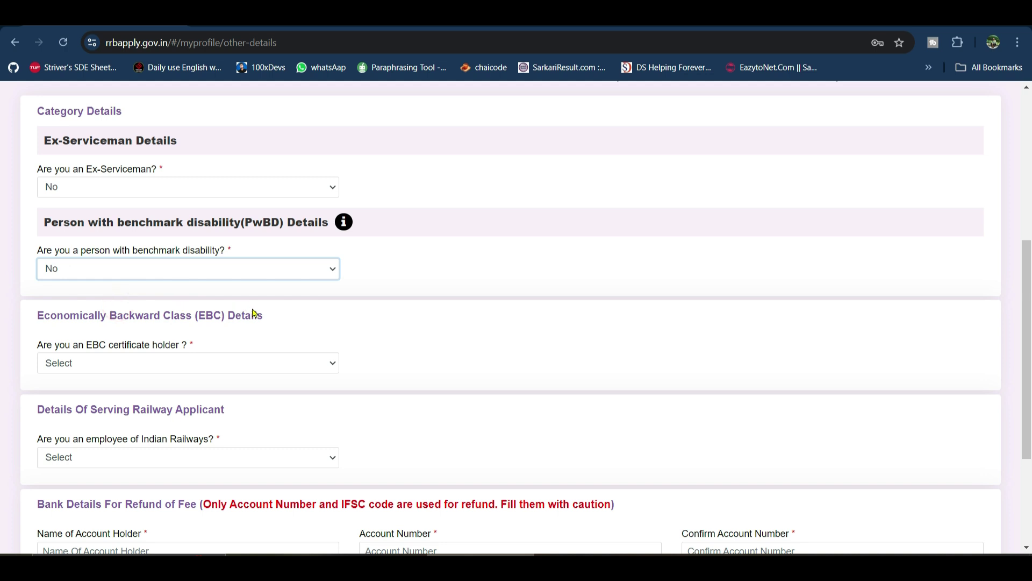
# Step: Answer No for EBC certificate holder and Indian Railways employee, and set the current department/organization to Not Applicable
pyautogui.scroll(-3, 231, 295)
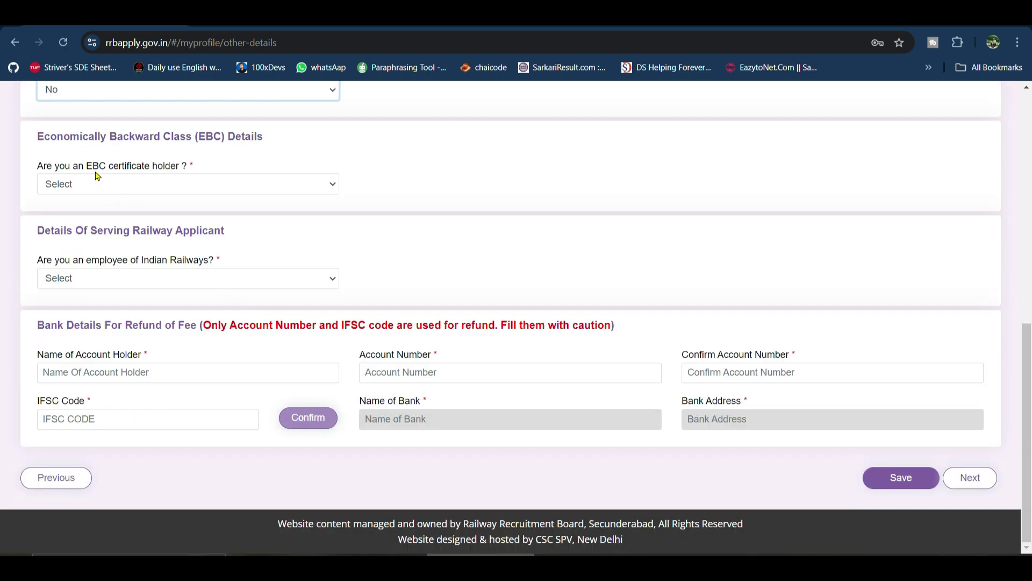
pyautogui.click(160, 184)
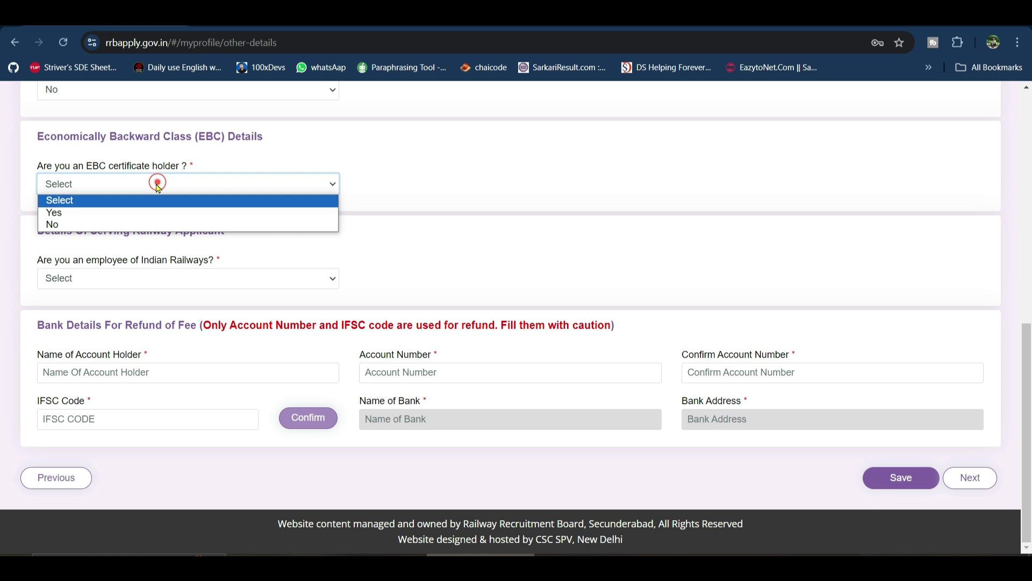
pyautogui.click(119, 222)
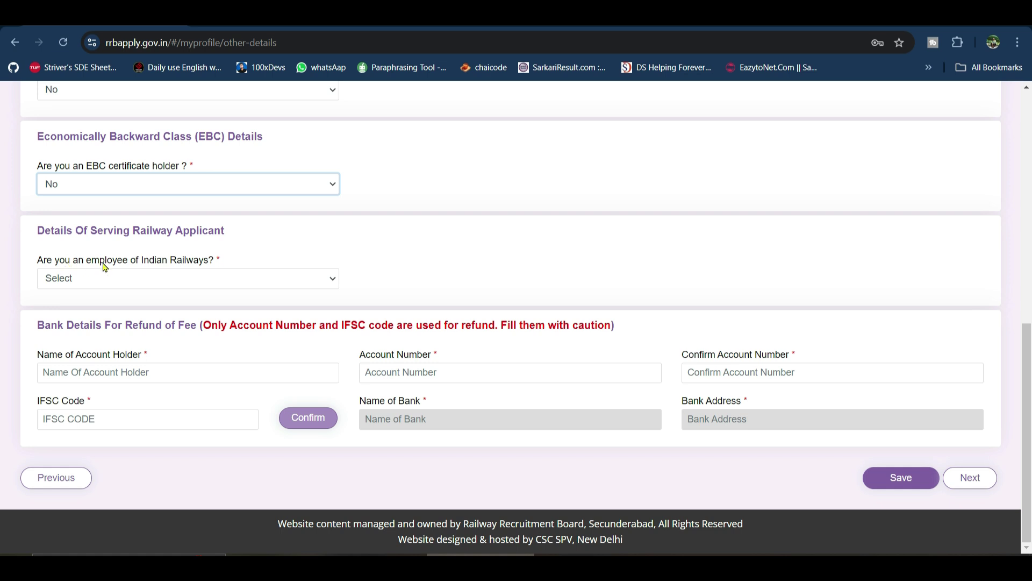
pyautogui.click(163, 285)
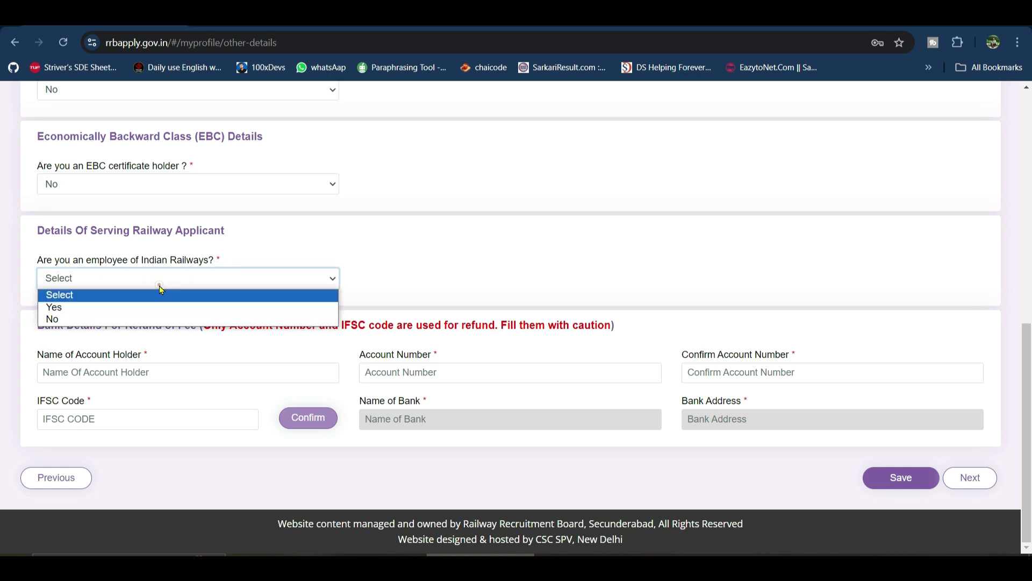
pyautogui.click(100, 320)
pyautogui.scroll(-2, 162, 302)
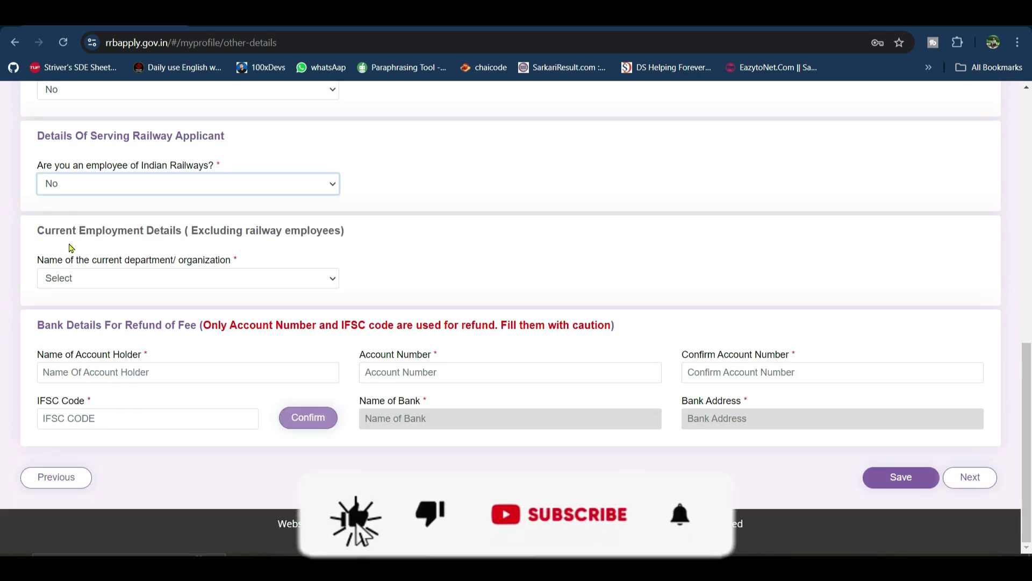
pyautogui.click(148, 273)
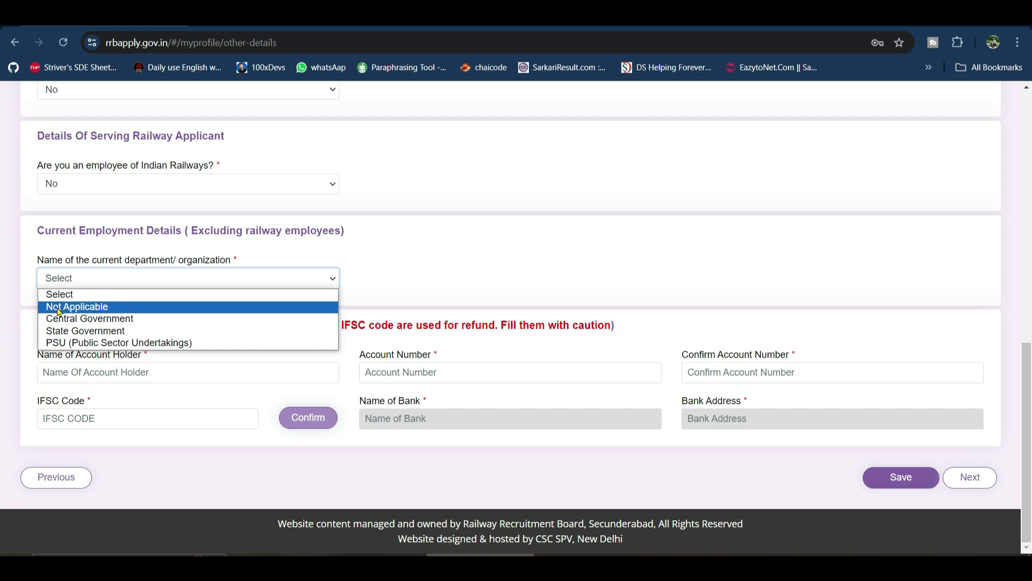
pyautogui.click(89, 307)
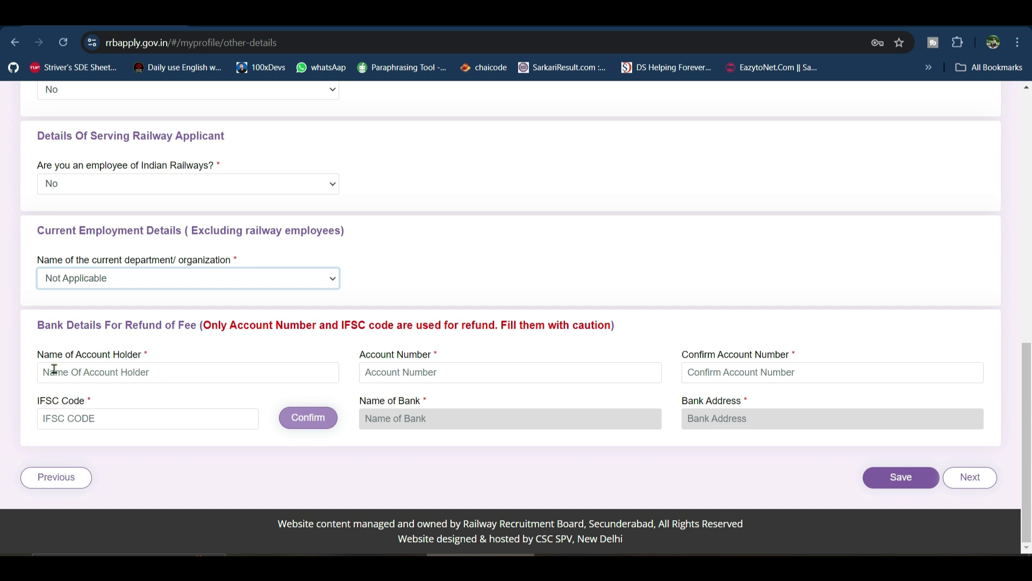
# Step: Go through the account holder and account number fields for the fee refund, and proceed to the educational qualification form
pyautogui.click(114, 368)
pyautogui.click(399, 377)
pyautogui.click(785, 369)
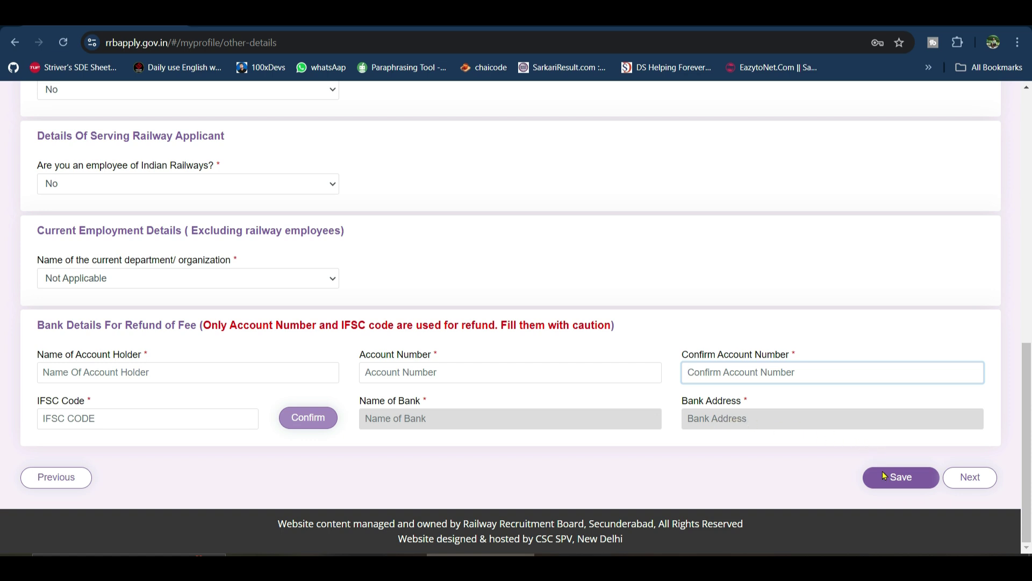
pyautogui.click(976, 478)
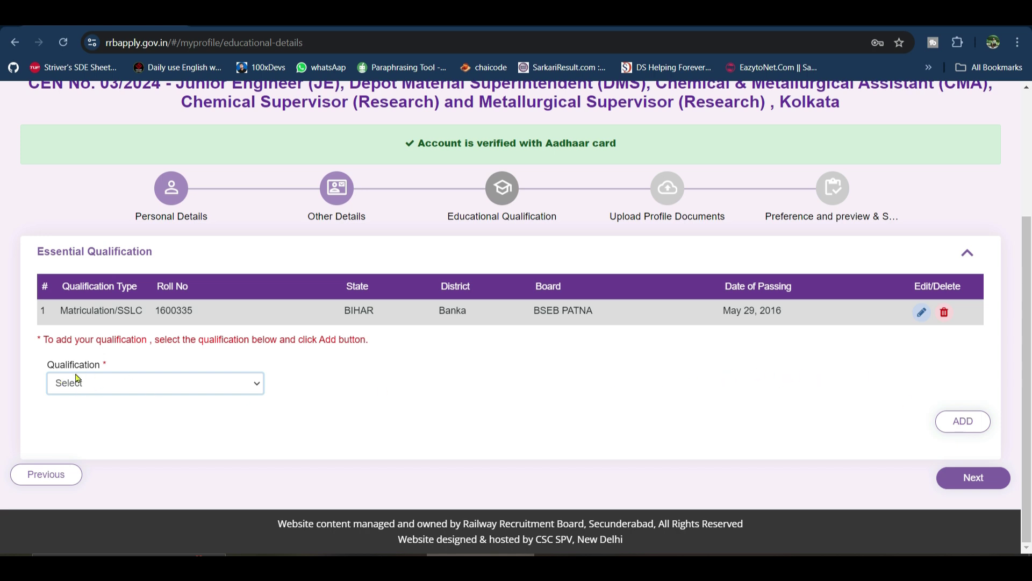
# Step: Look through the available essential qualification options, from diplomas and degrees to certificate courses
pyautogui.click(110, 392)
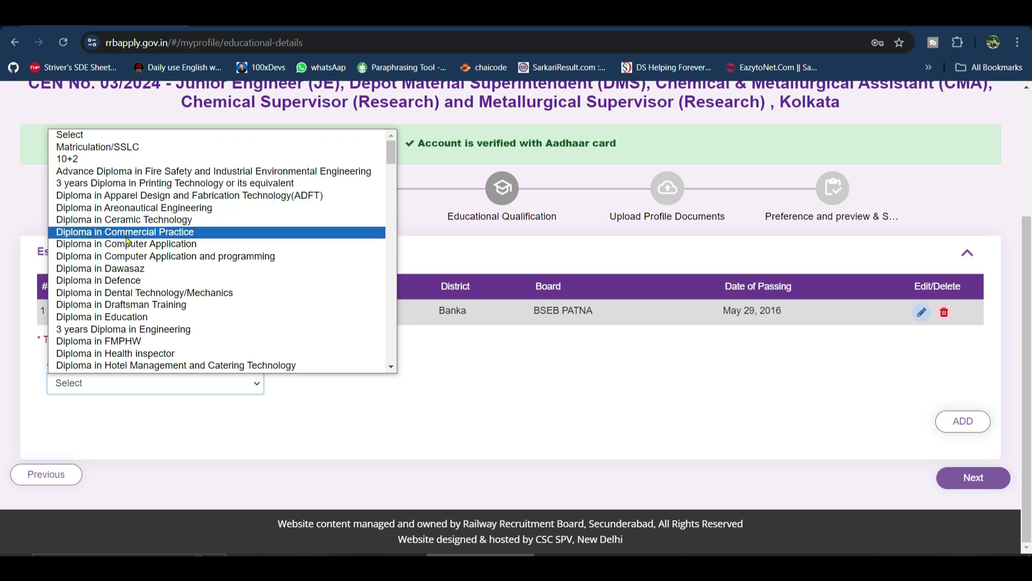
pyautogui.scroll(-5, 159, 279)
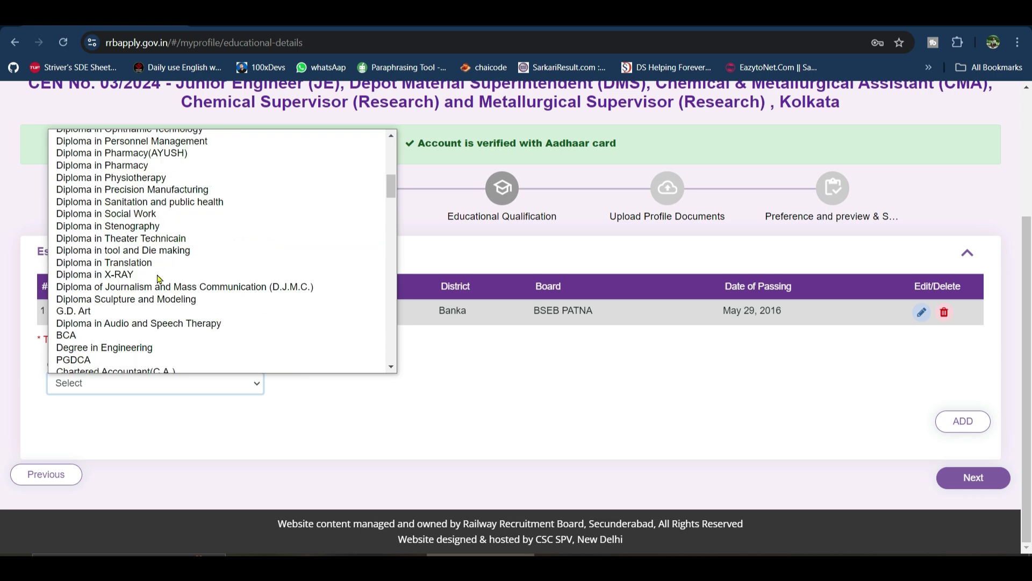
pyautogui.scroll(-10, 159, 278)
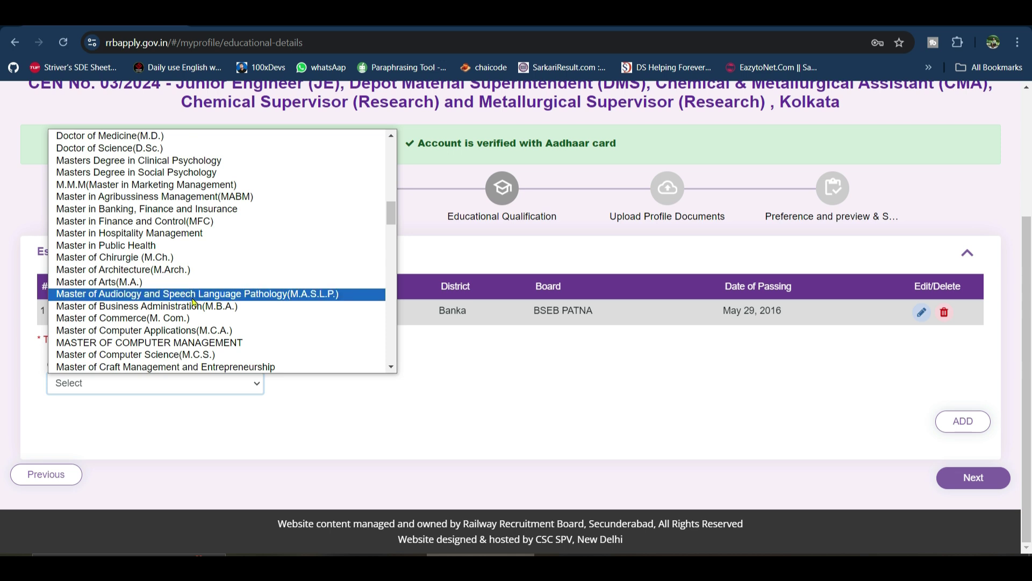
pyautogui.scroll(5, 173, 258)
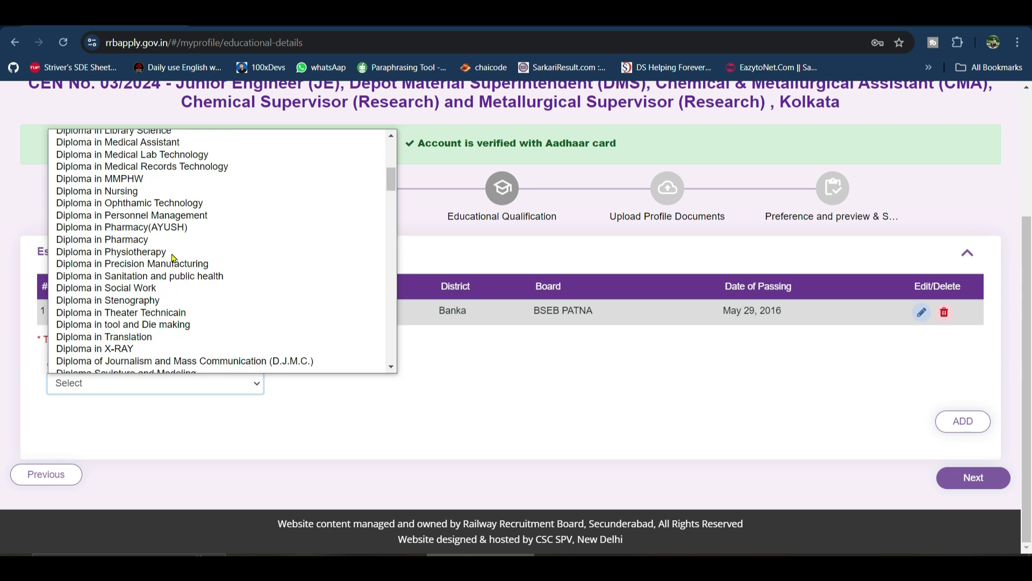
pyautogui.scroll(5, 172, 258)
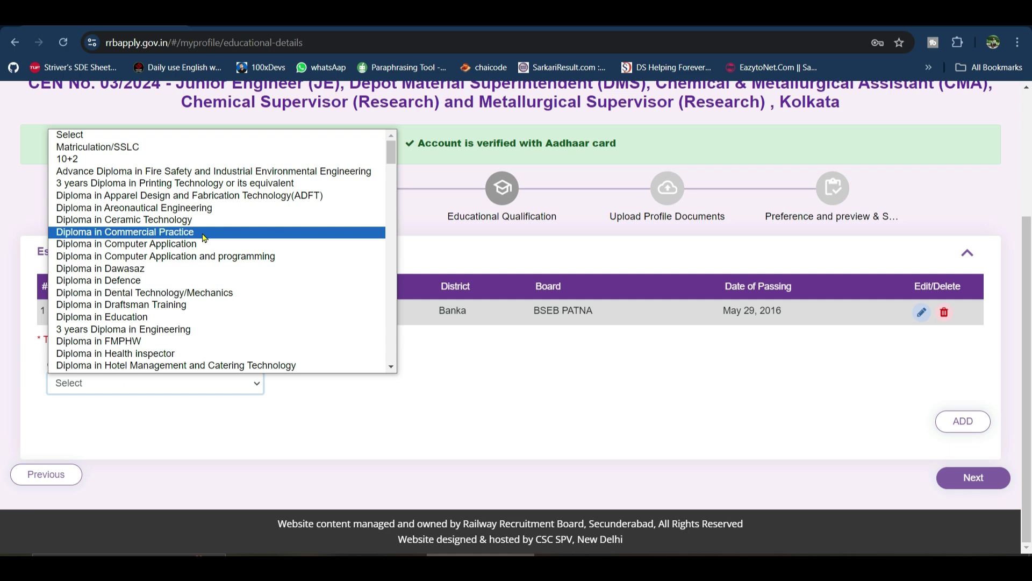
pyautogui.scroll(-10, 209, 258)
pyautogui.scroll(10, 221, 301)
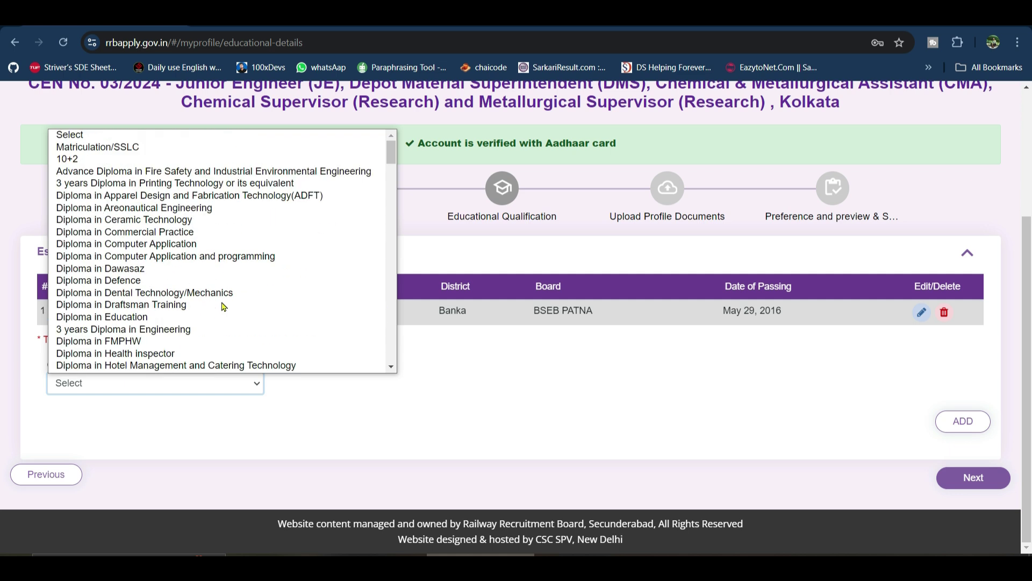
pyautogui.scroll(-15, 223, 303)
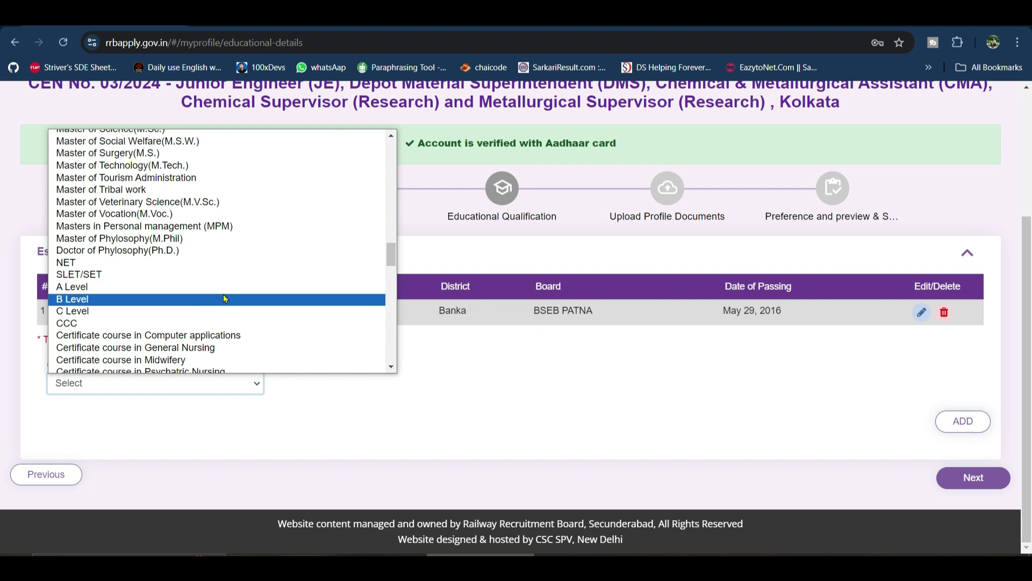
# Step: Proceed to the profile document upload page and read the specifications for the passport photograph and signature image
pyautogui.click(973, 481)
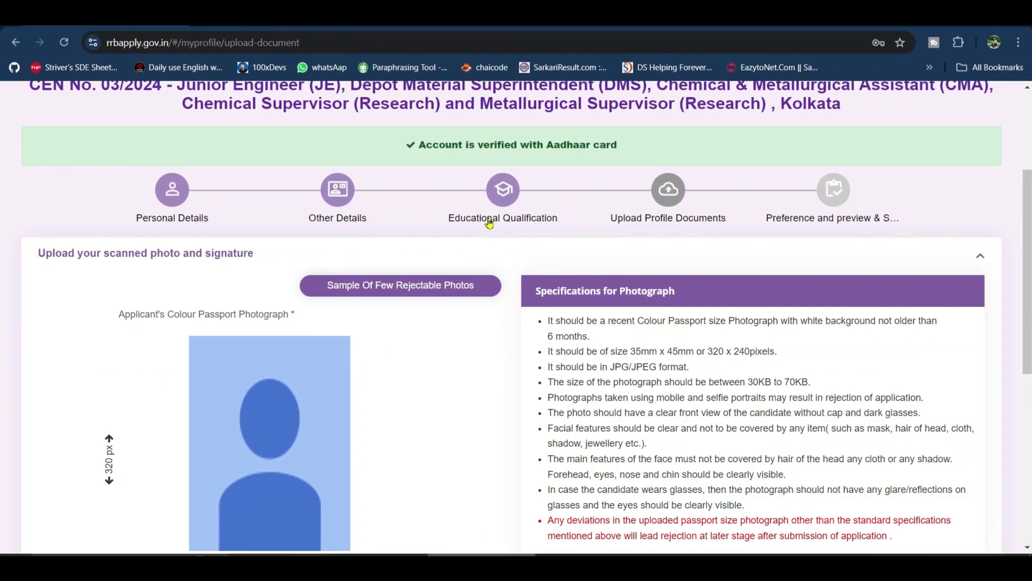
pyautogui.scroll(-3, 535, 231)
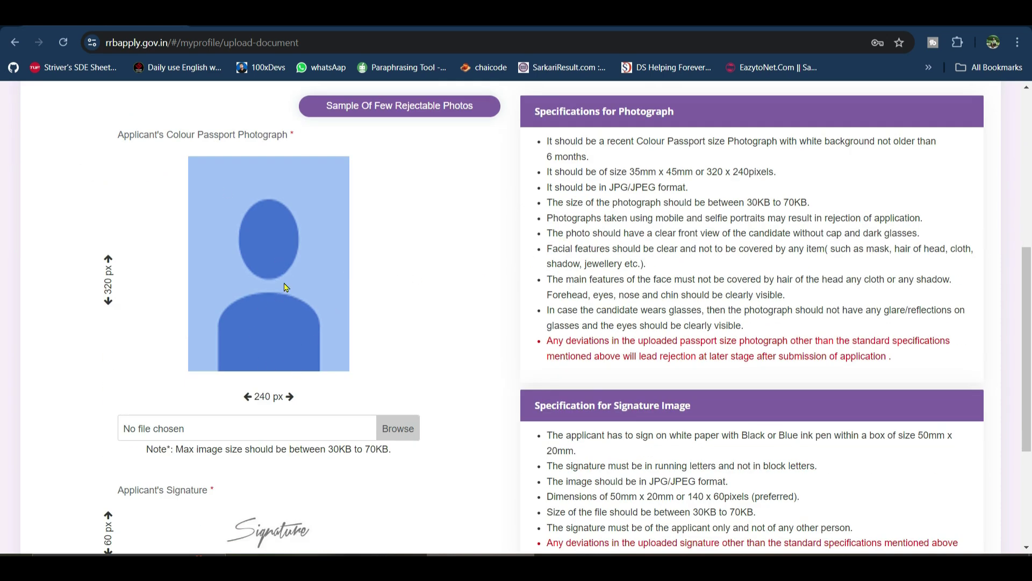
pyautogui.scroll(-3, 287, 288)
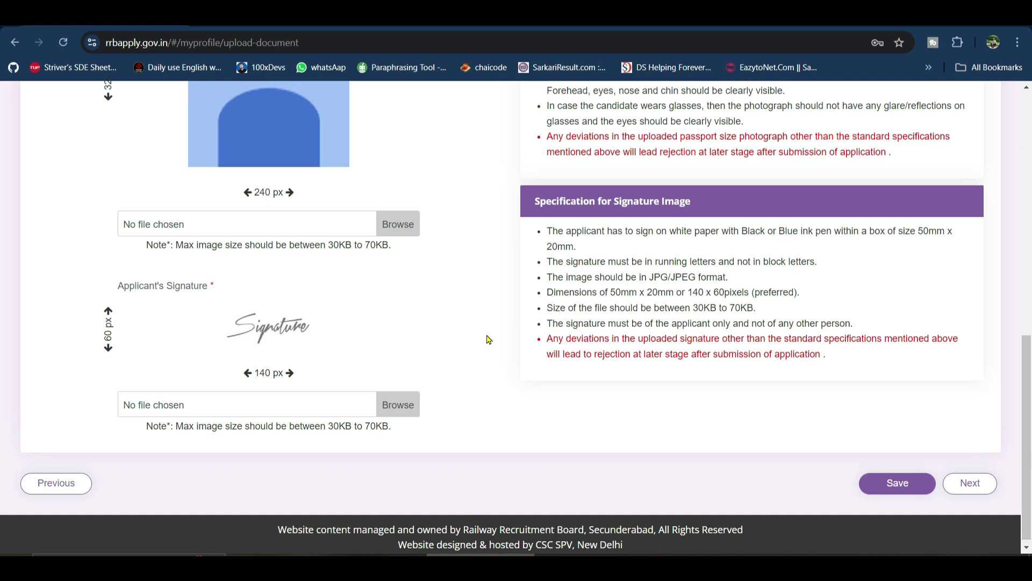
pyautogui.scroll(5, 528, 449)
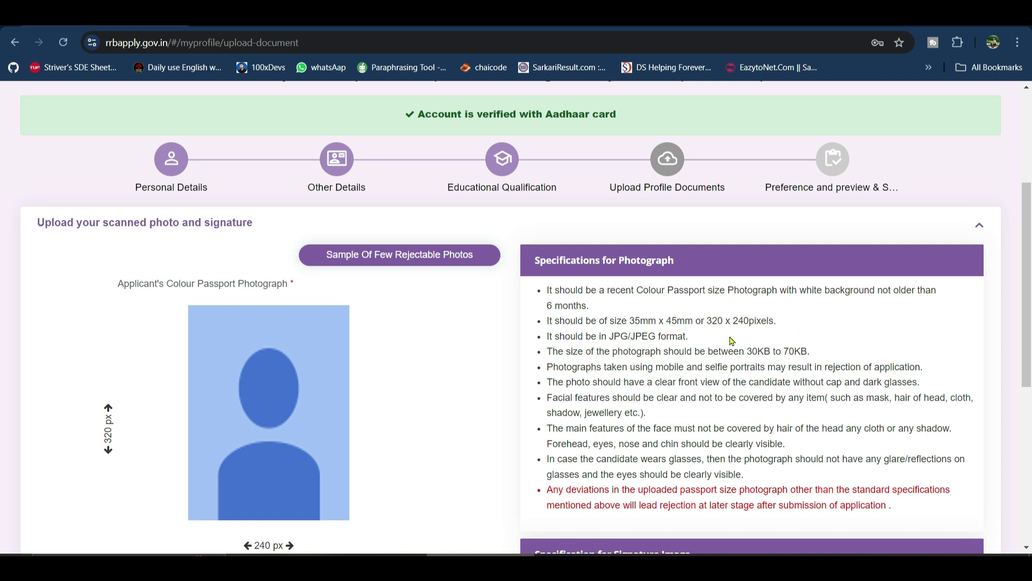
pyautogui.scroll(-3, 704, 342)
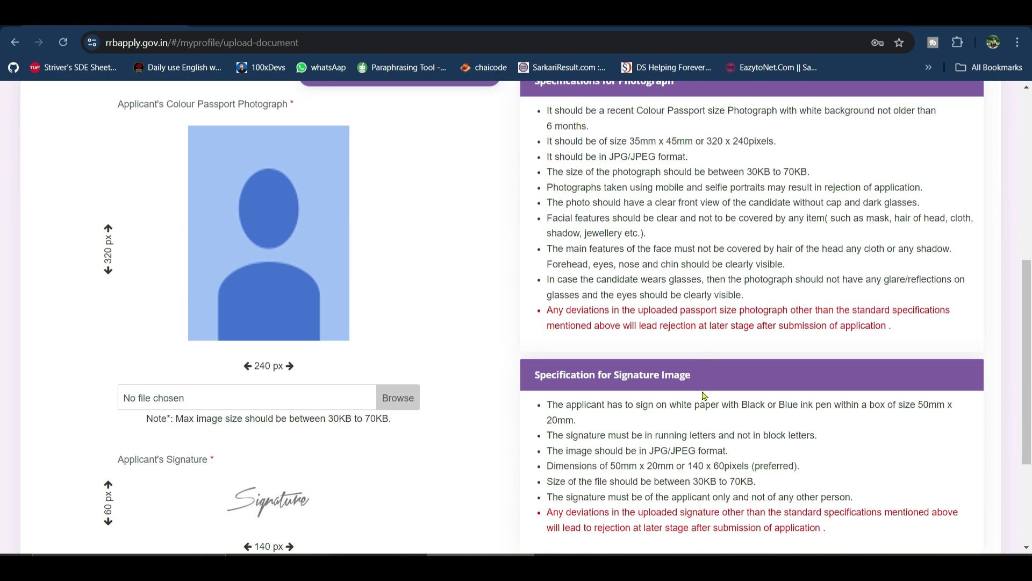
pyautogui.scroll(-3, 705, 433)
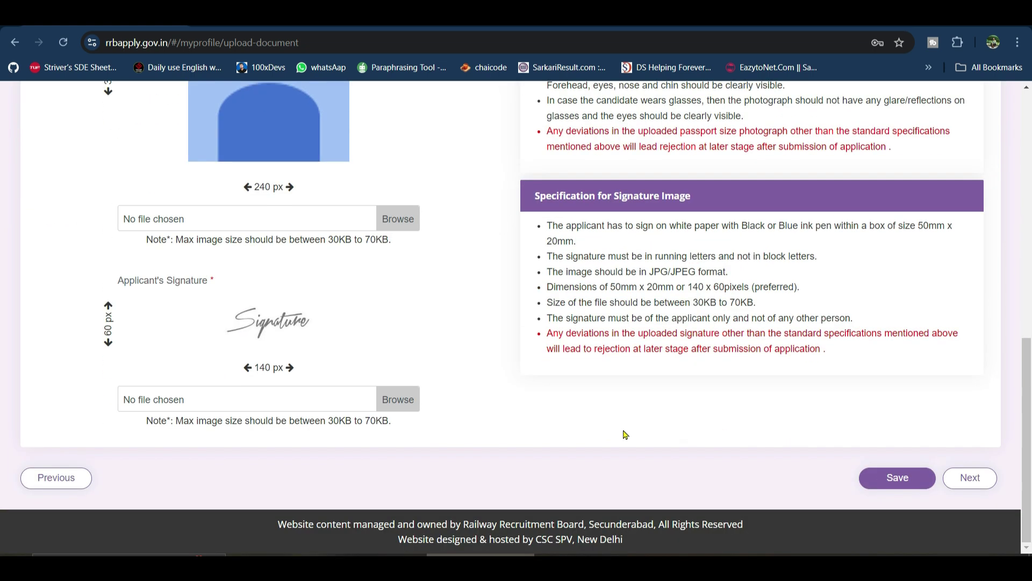
pyautogui.scroll(3, 615, 387)
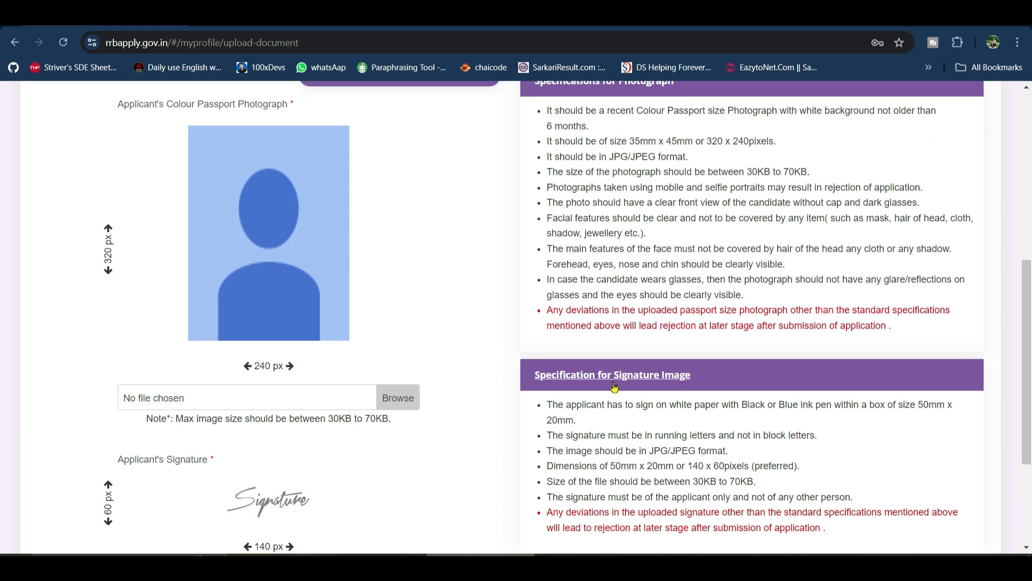
# Step: Review the photograph and signature requirements, save the document upload page and proceed to the post preference page
pyautogui.scroll(3, 615, 387)
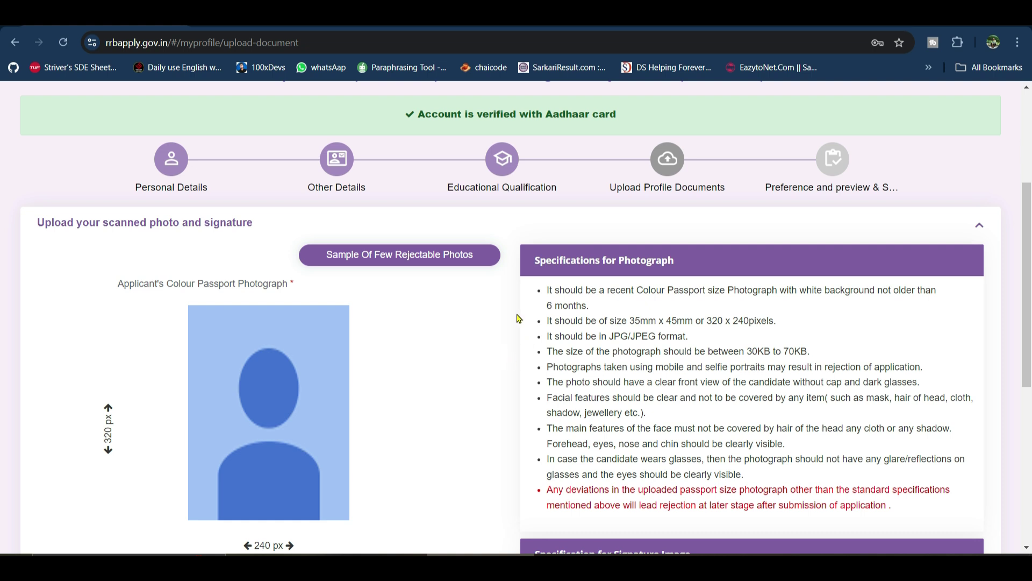
pyautogui.scroll(-3, 521, 322)
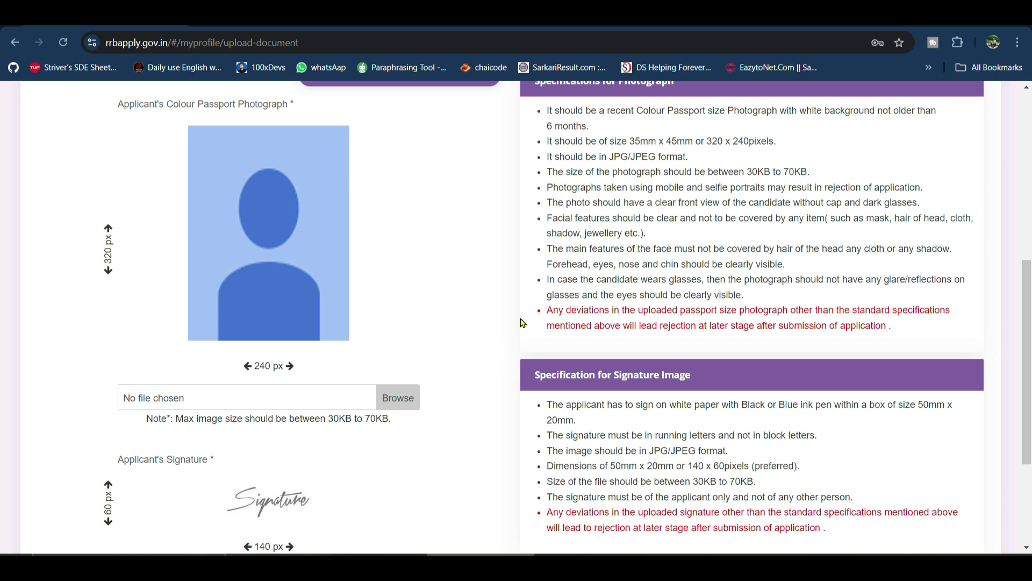
pyautogui.scroll(-3, 339, 293)
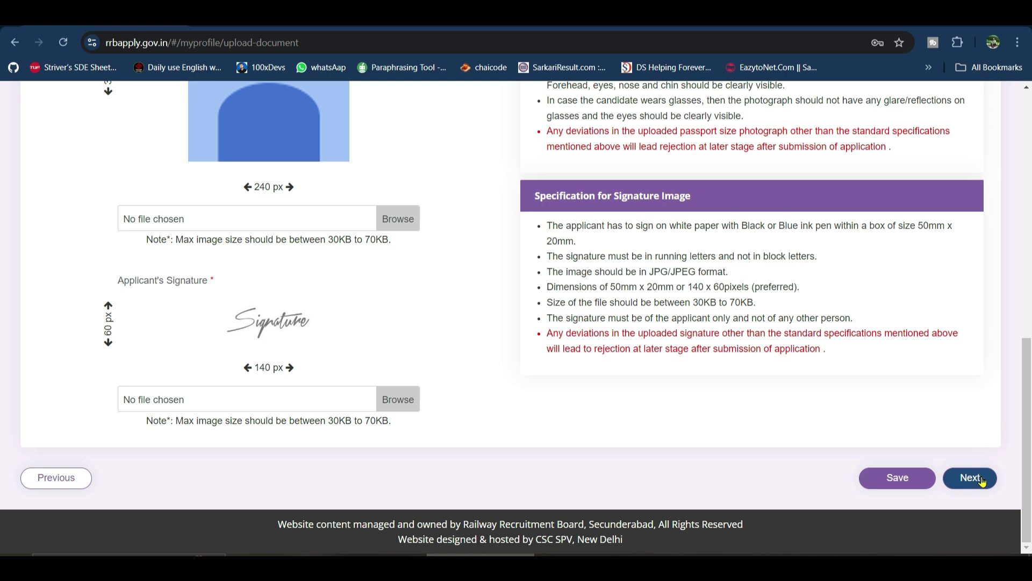
pyautogui.click(903, 478)
pyautogui.click(959, 479)
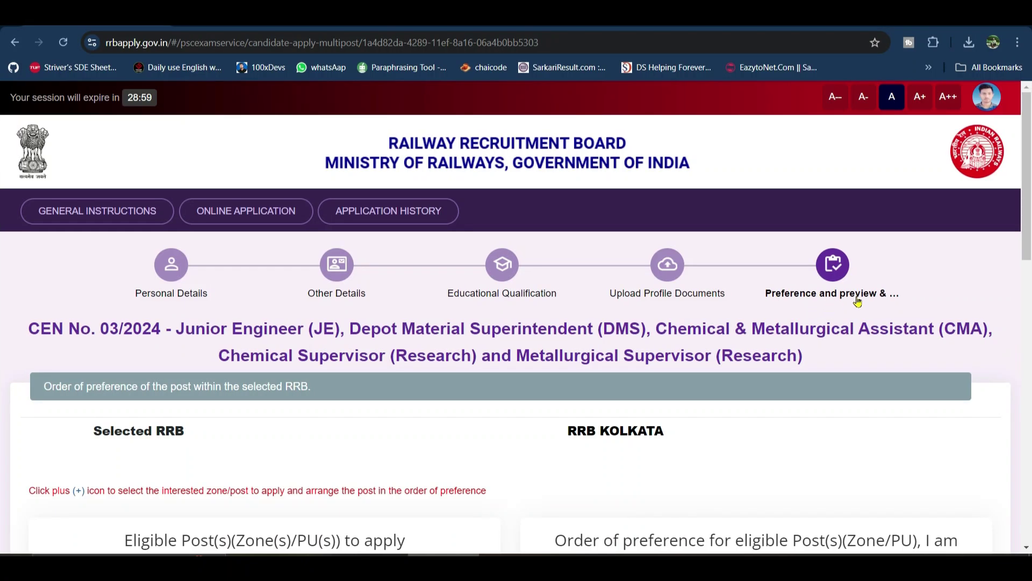
# Step: Add the SER Junior Engineer / S and T posts to the preference order: Design Drawing and Estimation, Telecommunication, and Signal
pyautogui.scroll(-3, 400, 307)
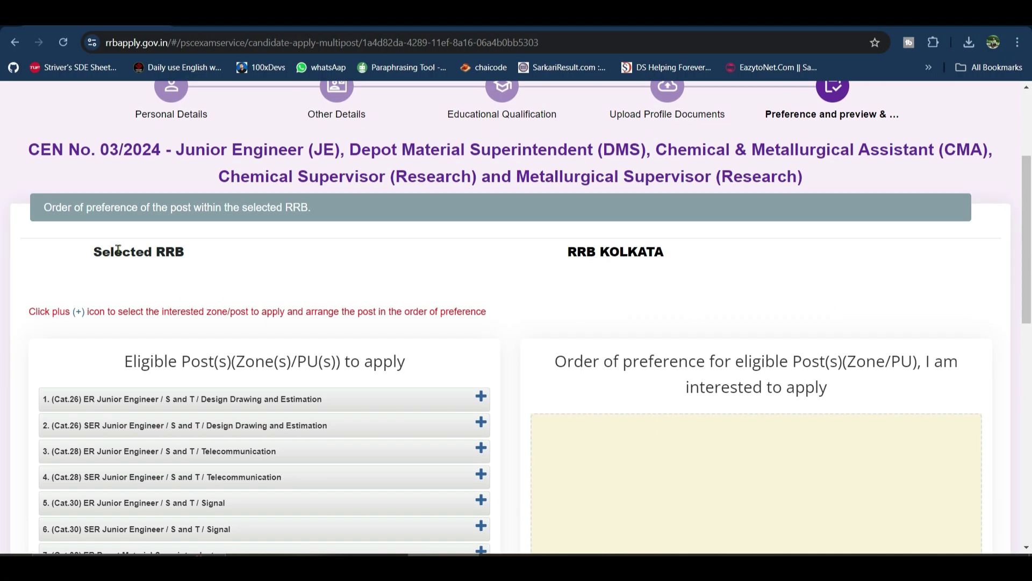
pyautogui.scroll(-3, 279, 301)
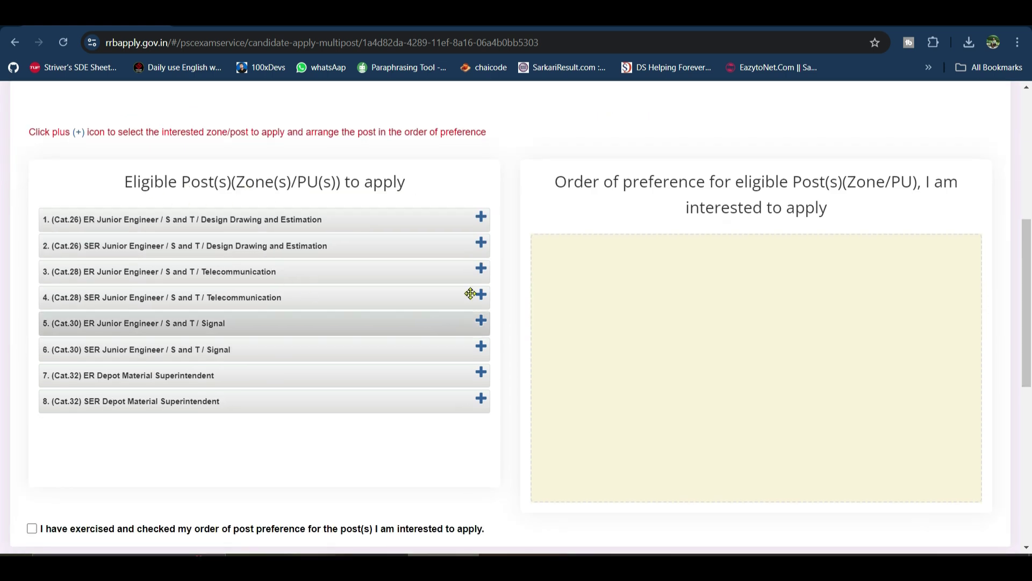
pyautogui.click(481, 242)
pyautogui.click(482, 271)
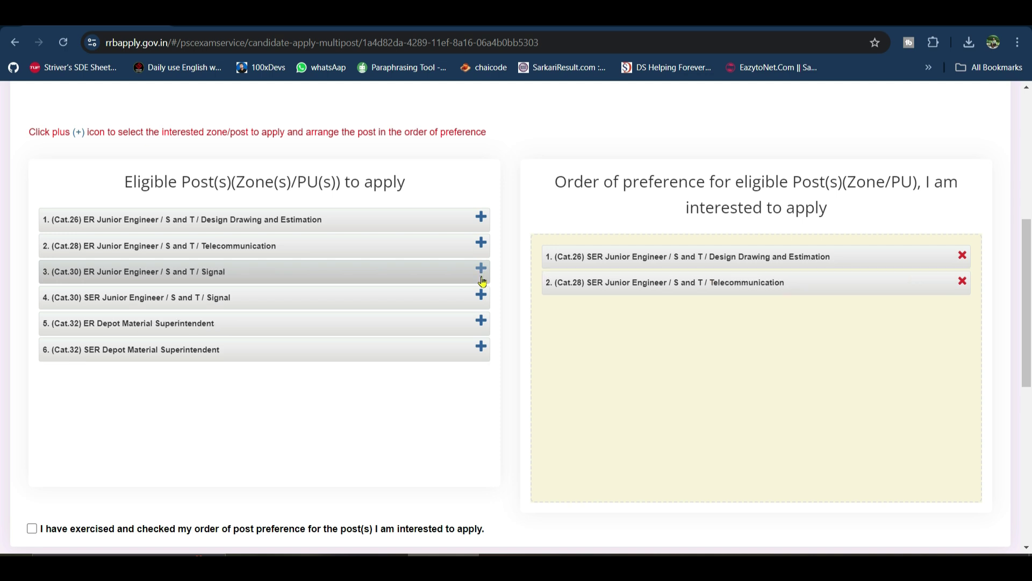
pyautogui.click(481, 295)
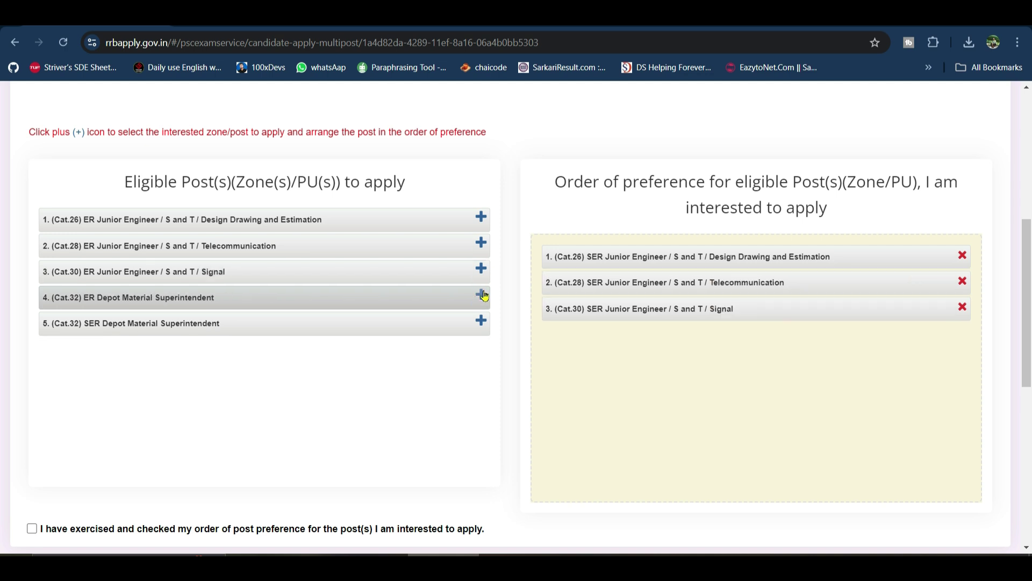
# Step: Append to the preference order ER Design Drawing and Estimation, ER Depot Material Superintendent, ER Telecommunication, SER Depot Material Superintendent, and ER Signal
pyautogui.click(481, 218)
pyautogui.click(481, 270)
pyautogui.click(480, 218)
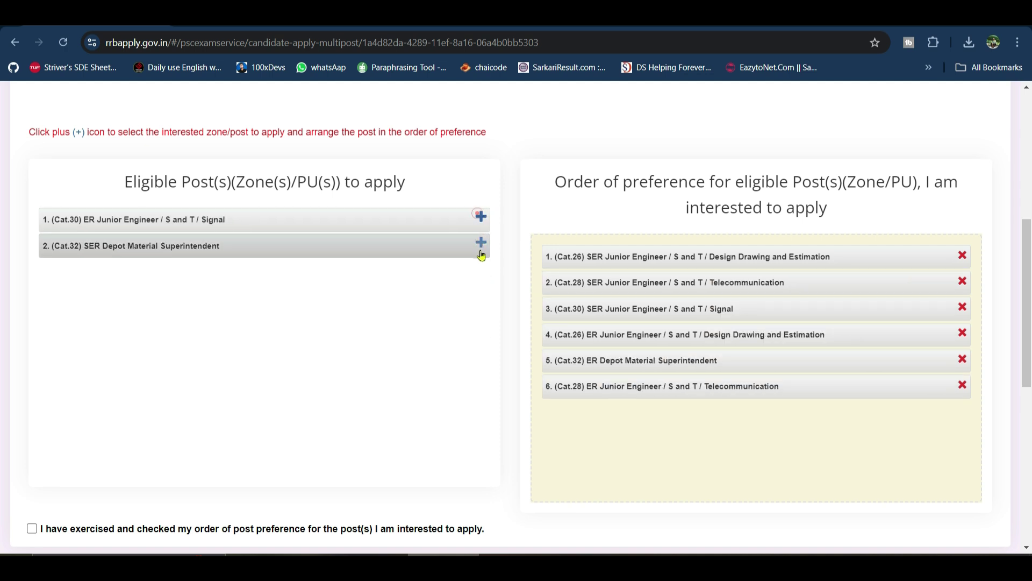
pyautogui.click(481, 242)
pyautogui.click(481, 218)
# Step: Confirm the post preference order, and select Electronics and Allied Engineering as the exam group, agreeing to the exam group information
pyautogui.scroll(-2, 654, 279)
pyautogui.scroll(-1, 654, 279)
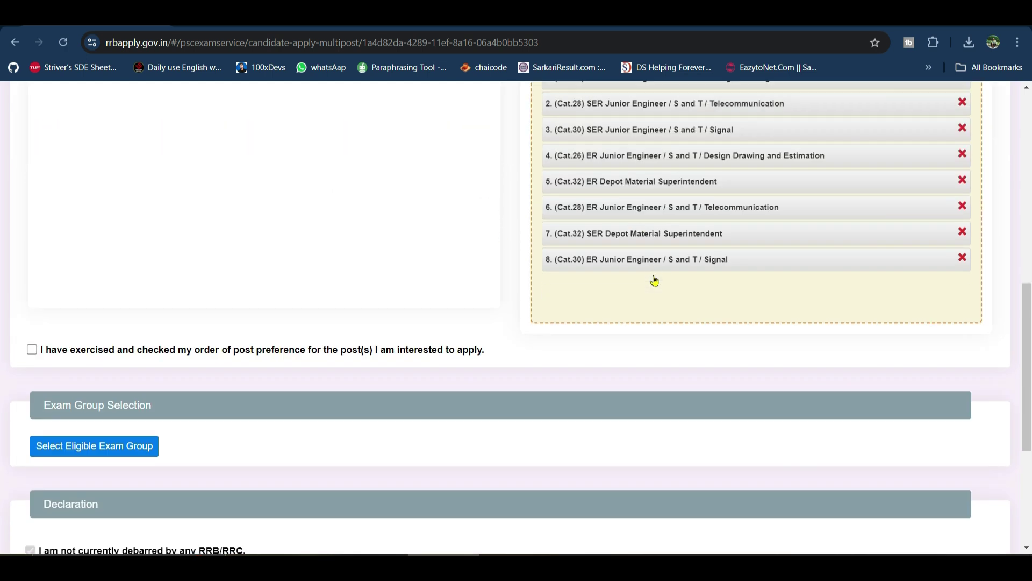
pyautogui.click(32, 350)
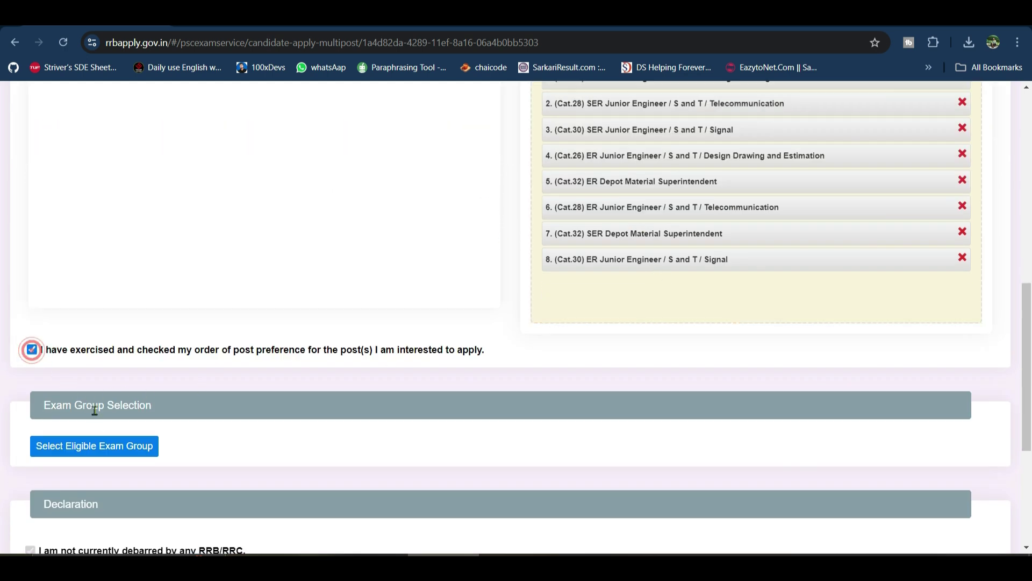
pyautogui.click(151, 446)
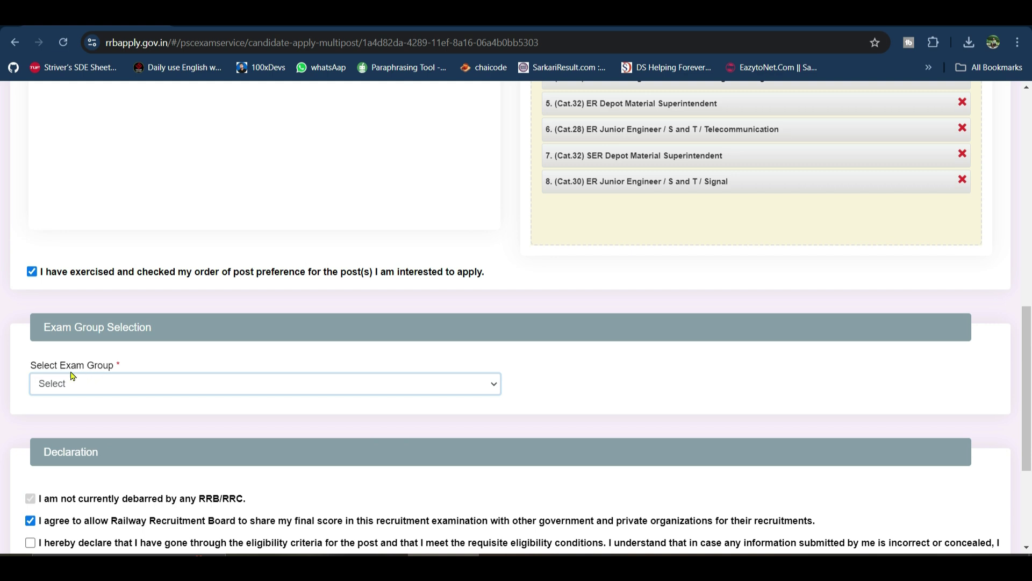
pyautogui.click(76, 388)
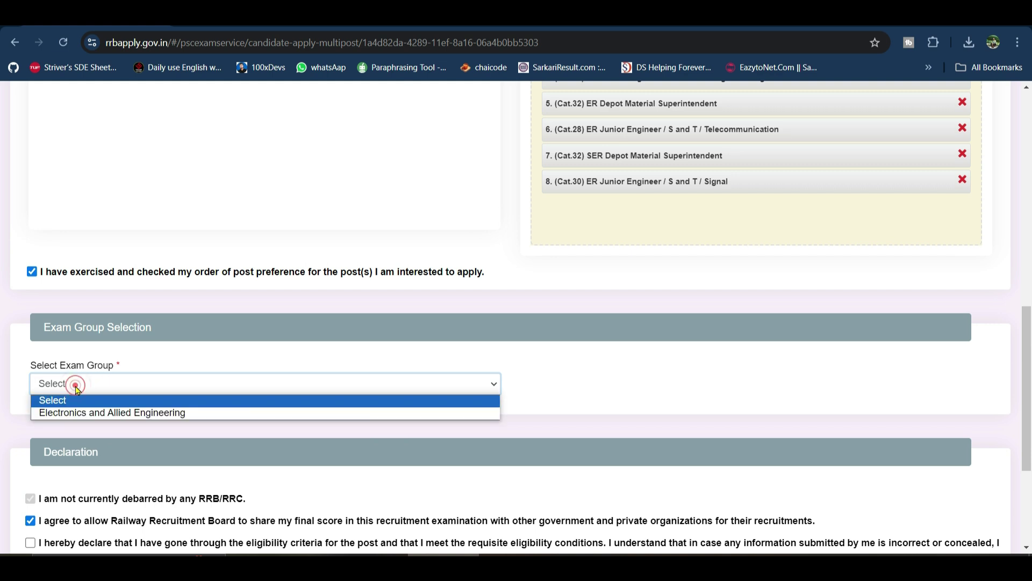
pyautogui.click(164, 418)
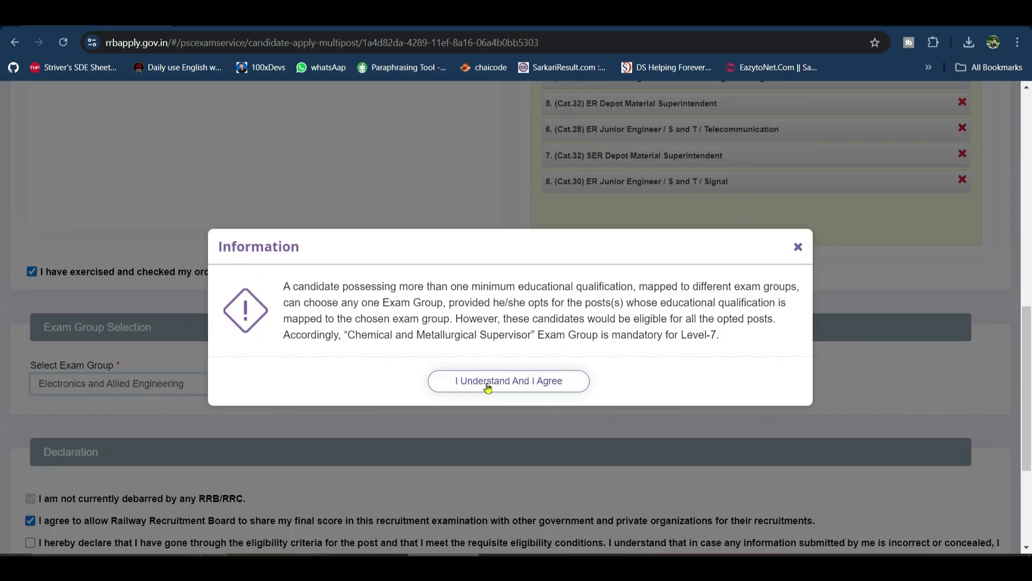
pyautogui.click(556, 385)
# Step: Accept the eligibility declaration and fill in the place of the declaration
pyautogui.scroll(-3, 553, 378)
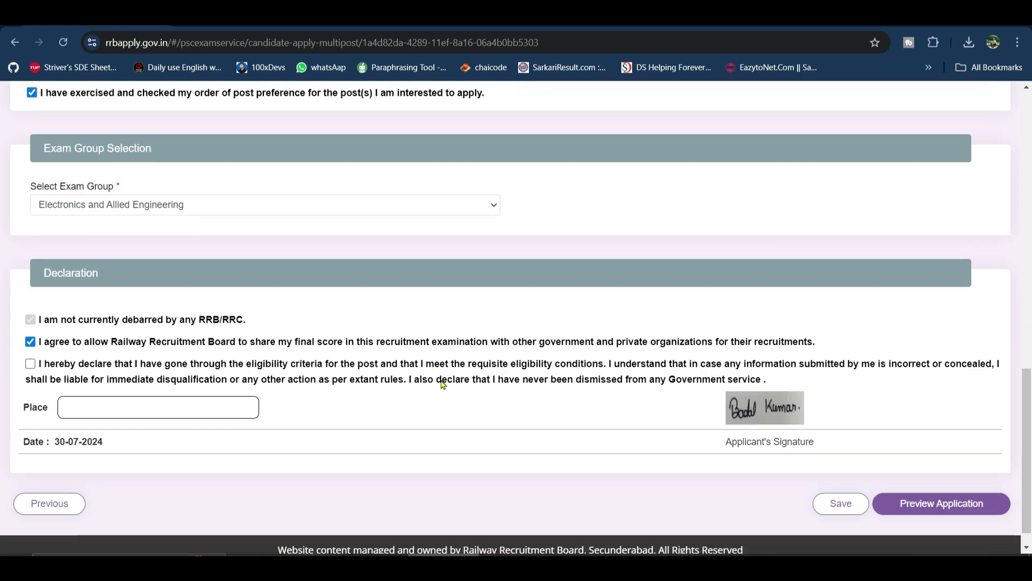
pyautogui.click(32, 366)
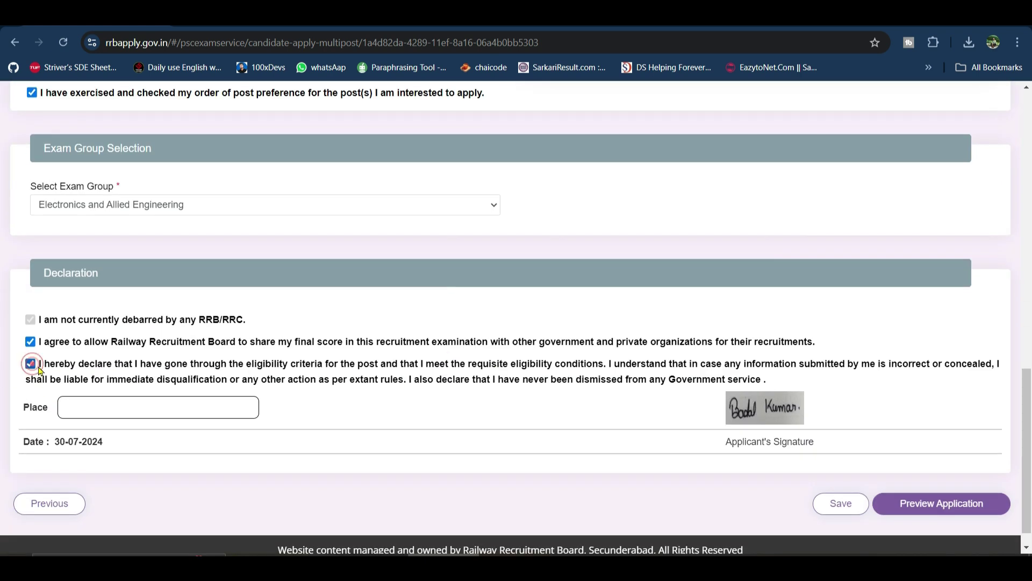
pyautogui.click(114, 408)
# Step: Open the application preview, review it through to the declarations, and submit the application
pyautogui.click(953, 512)
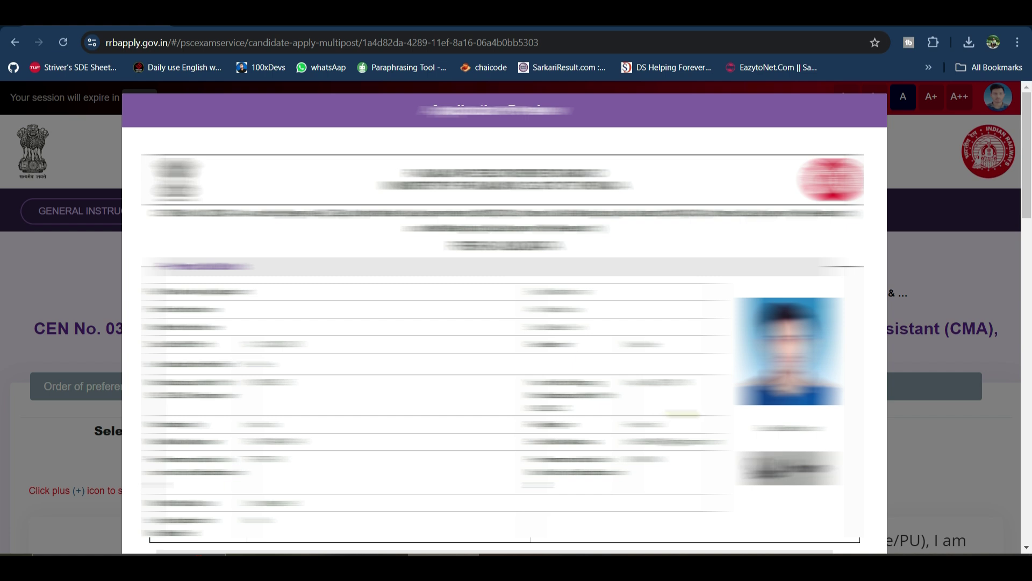
pyautogui.scroll(-10, 394, 510)
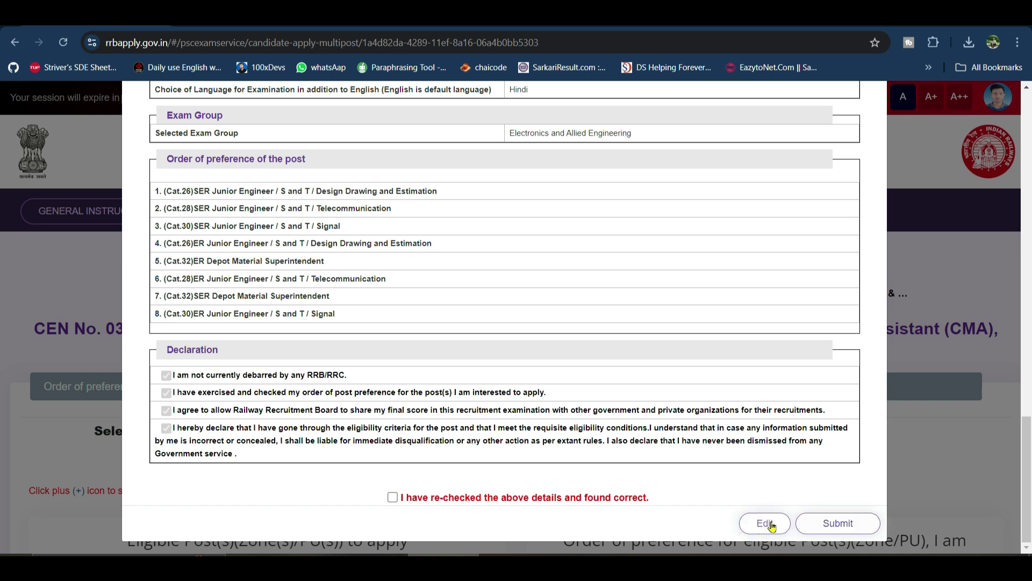
pyautogui.click(853, 523)
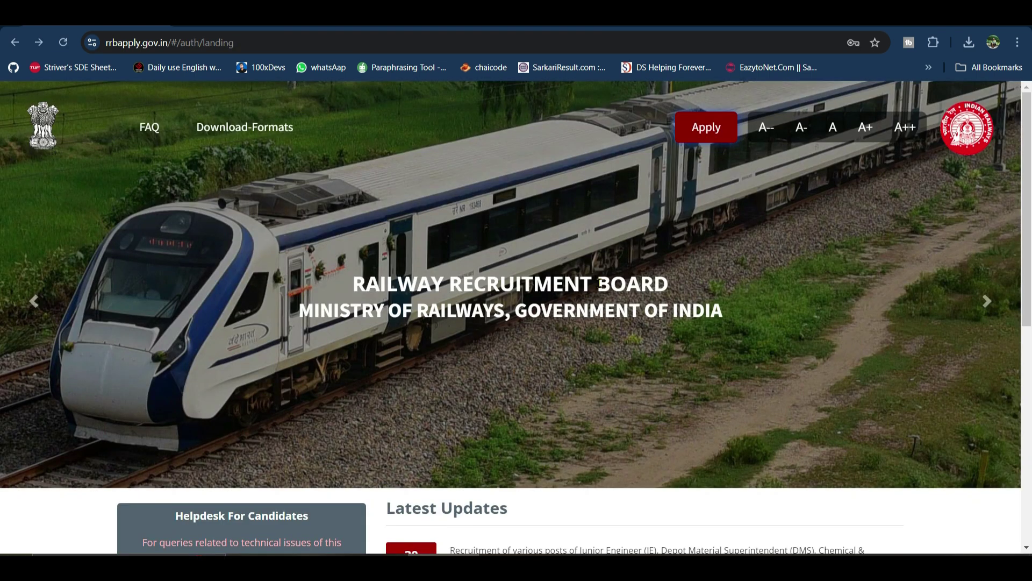
# Step: Open the sign-in page for applicants who already have an account from the Railway Recruitment Board home page
pyautogui.click(703, 126)
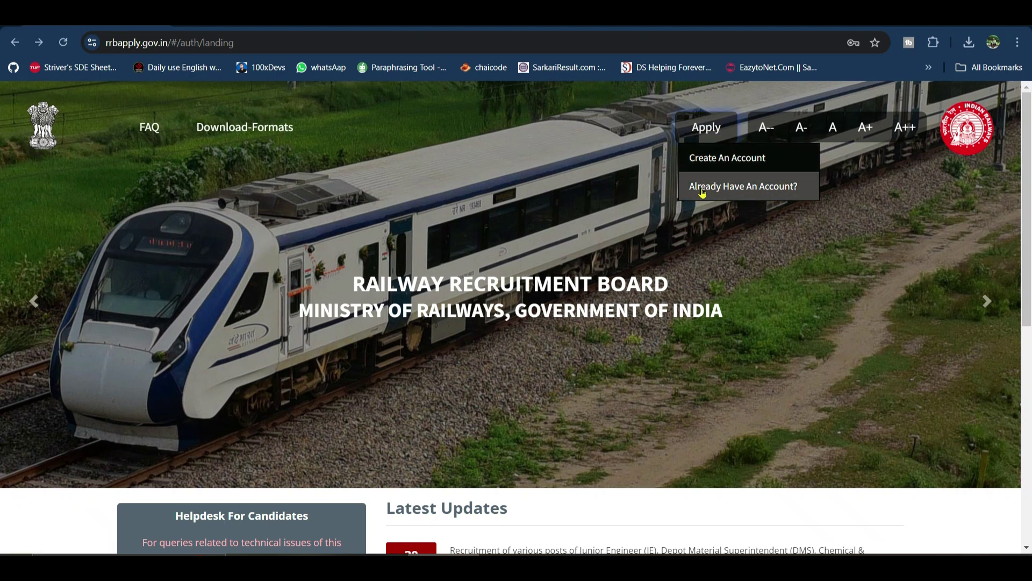
pyautogui.click(777, 188)
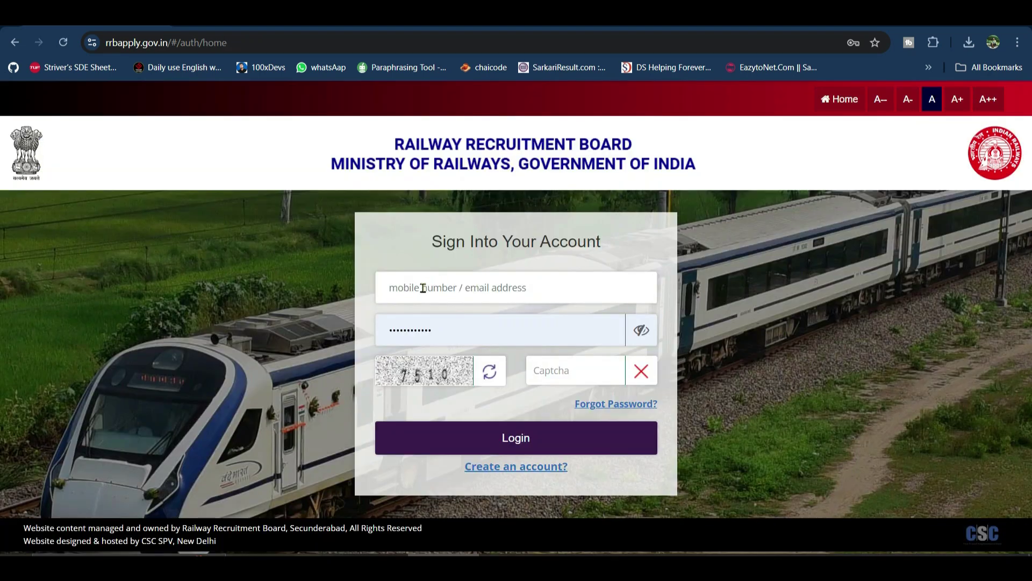